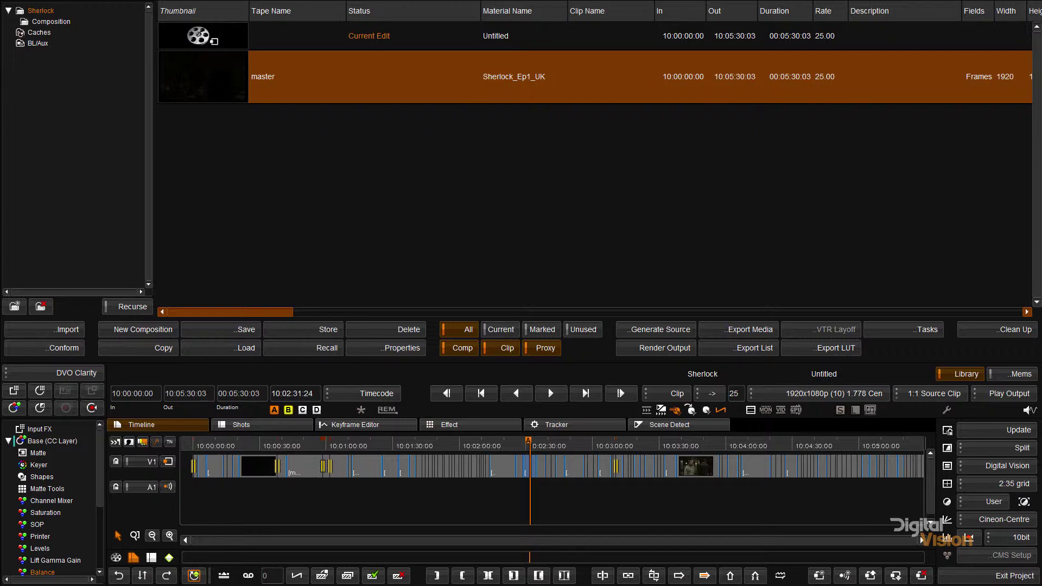
- Toggle the memories display on and off to compare it with the full-width viewer, leaving it shown
click(997, 374)
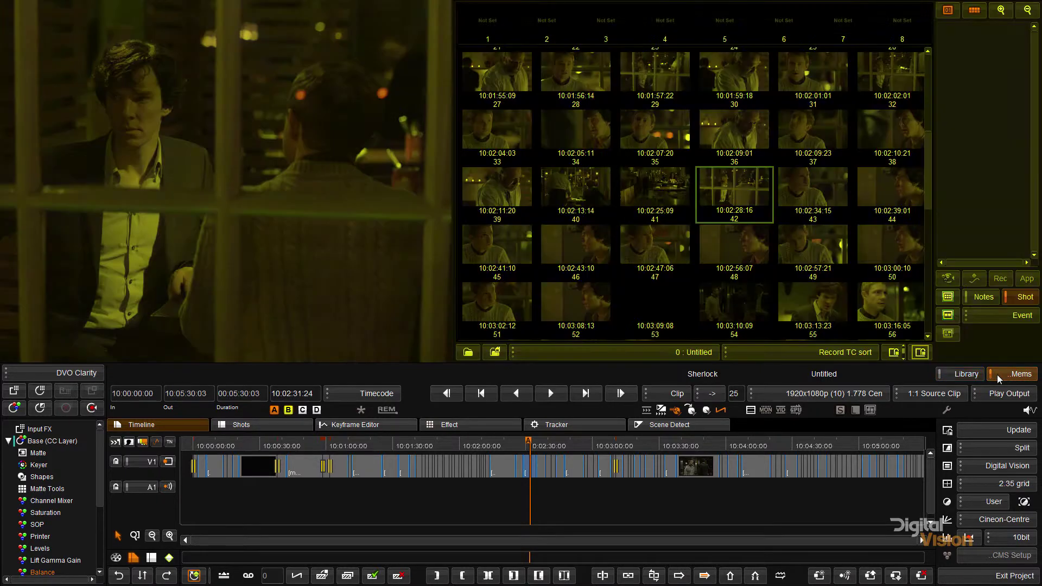
click(998, 376)
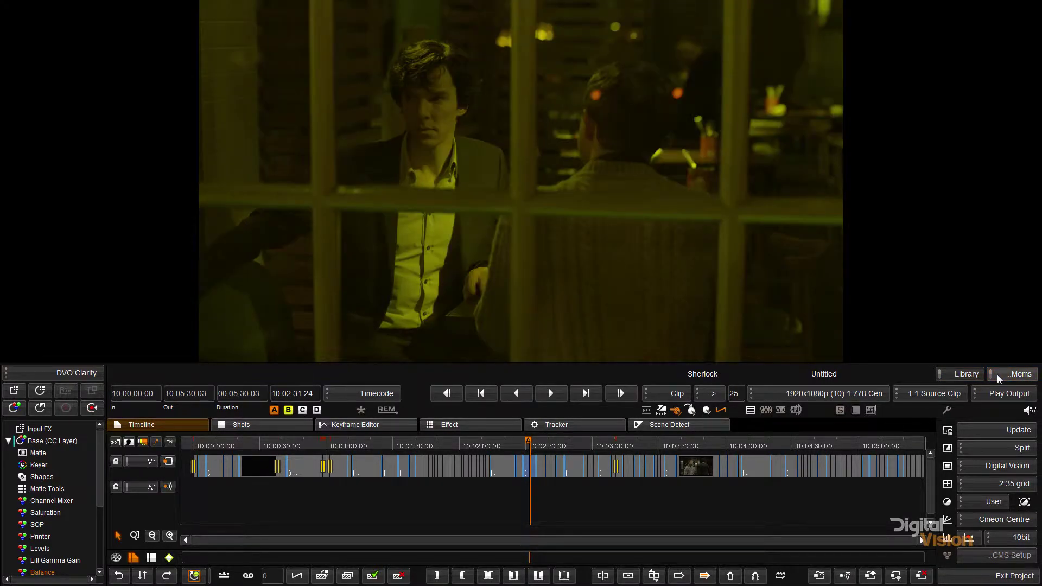
click(997, 376)
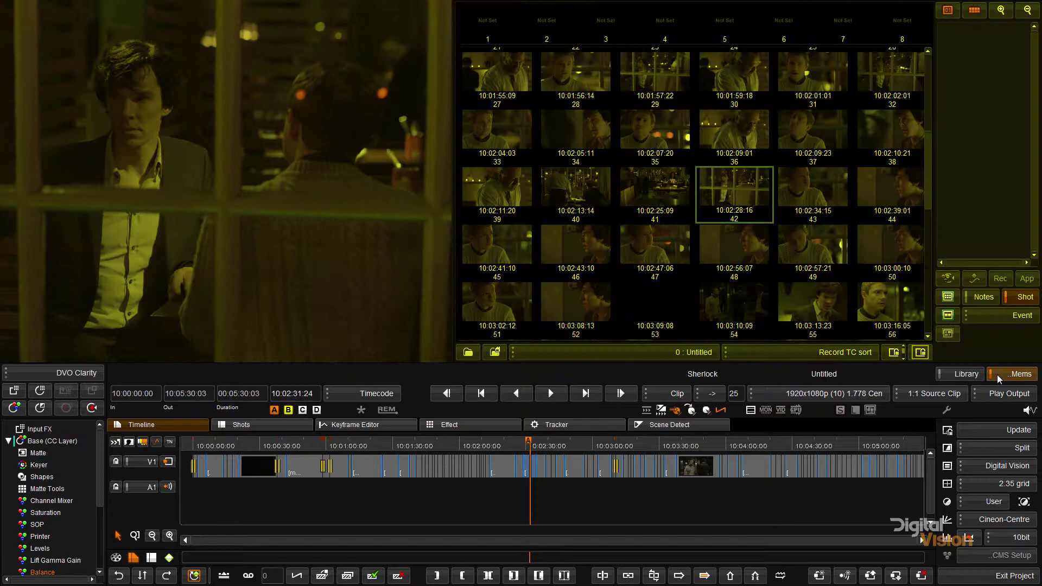
- Switch repeatedly between the library, memories and plain viewer layouts, finishing with only the full-width image shown
click(966, 373)
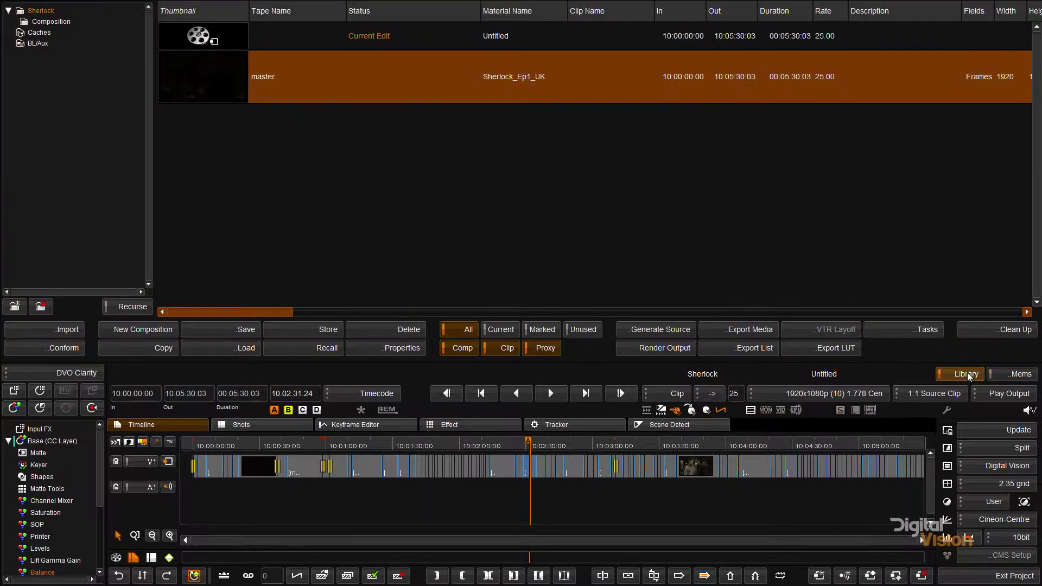
click(967, 374)
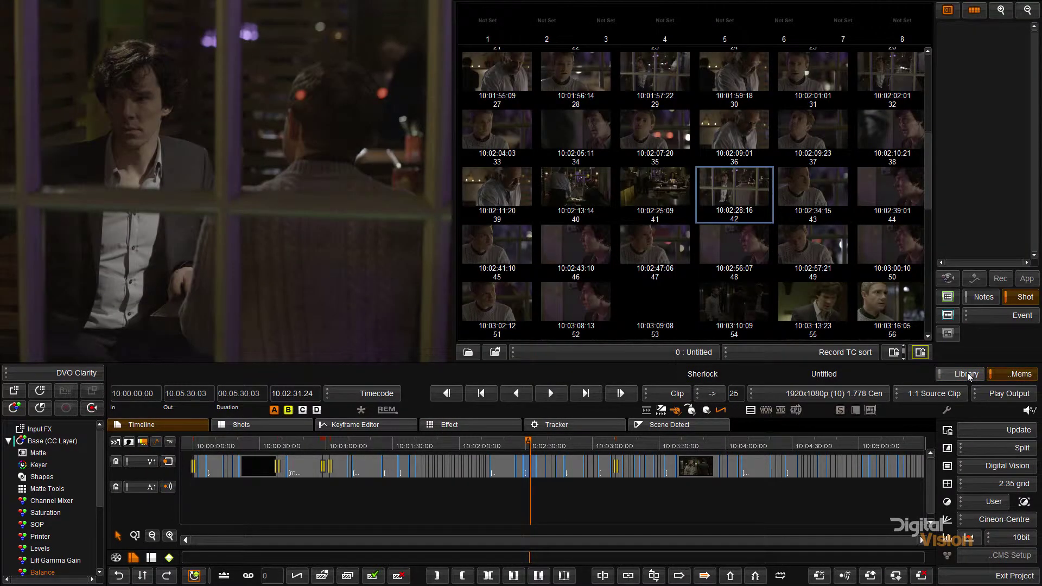
click(966, 373)
click(966, 374)
click(1001, 373)
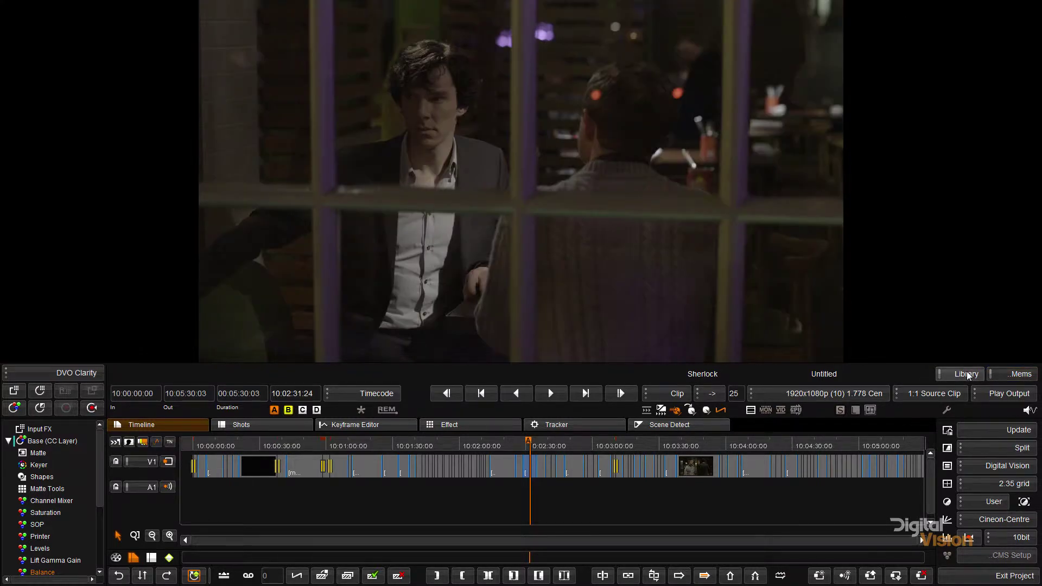
click(998, 376)
click(980, 375)
click(980, 375)
click(981, 376)
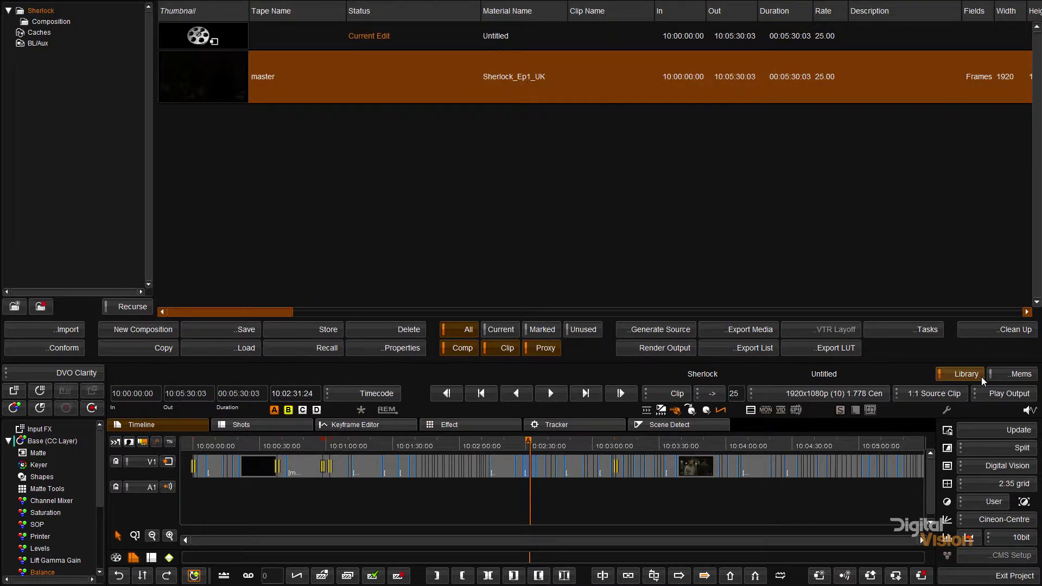
click(981, 375)
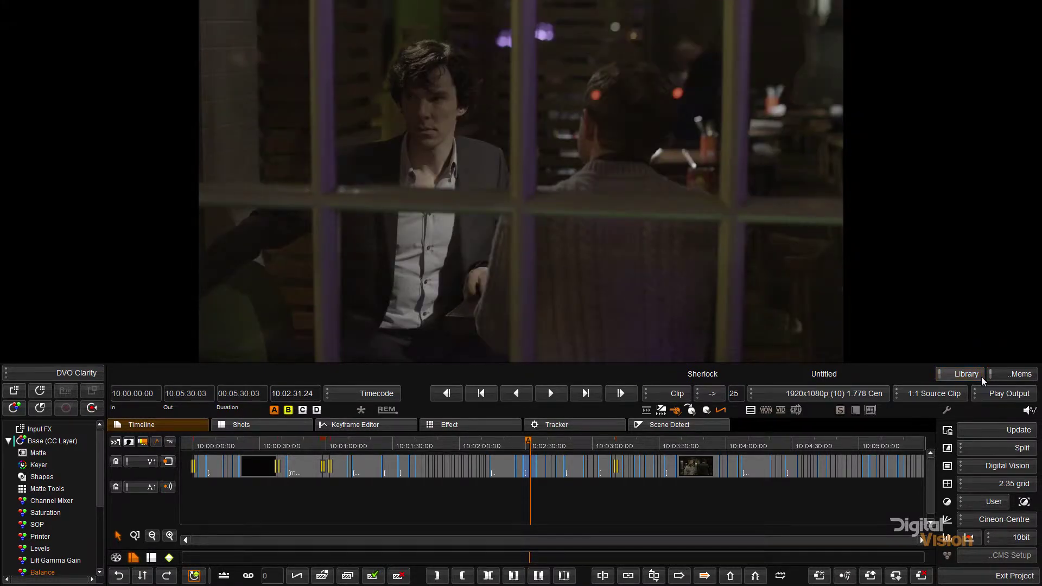
- Park the timeline at about 10:02:36:15 and show the memories beside the viewer
drag(428, 446, 543, 440)
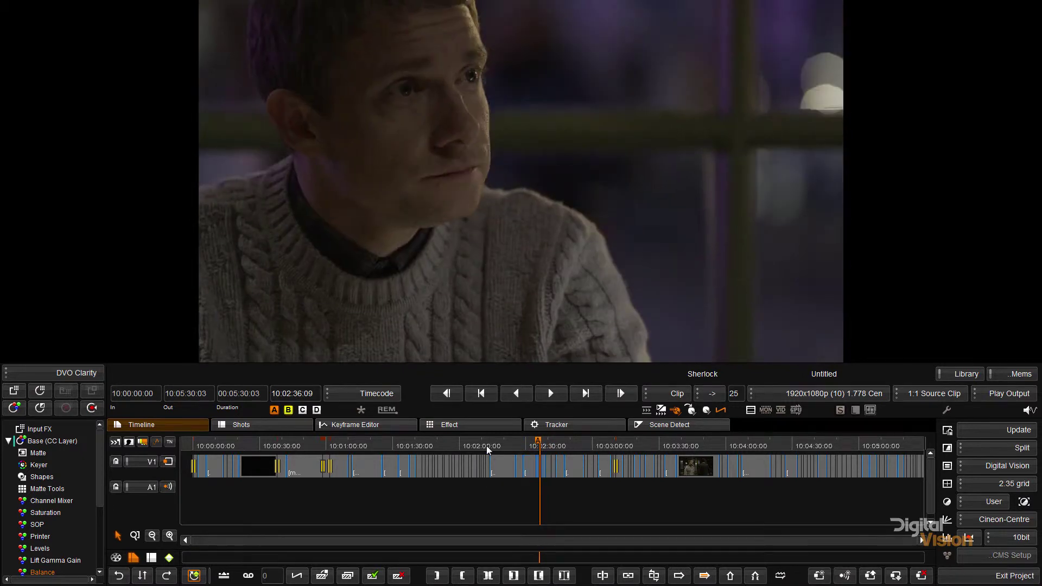
click(542, 448)
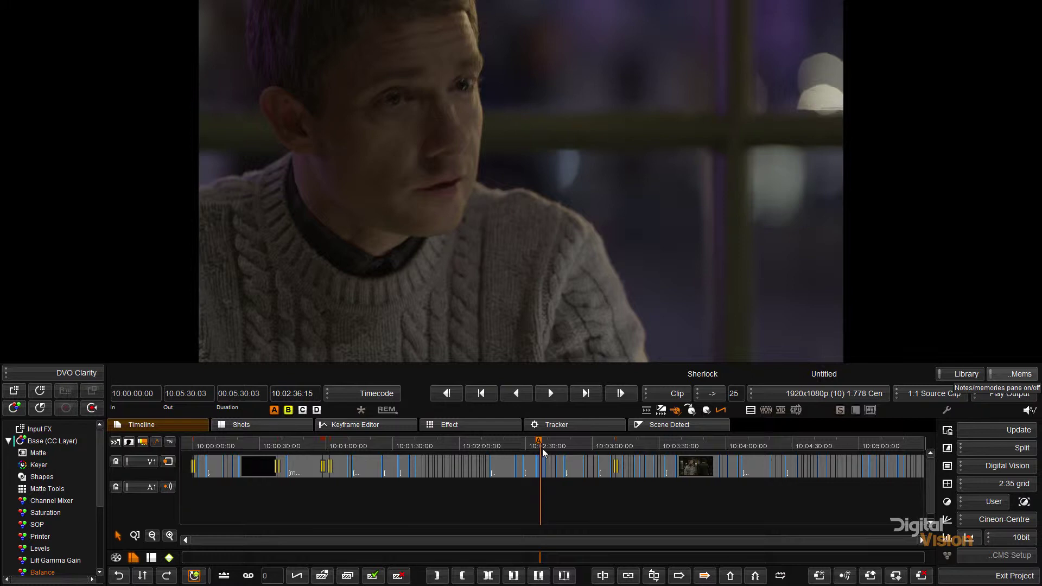
key(m)
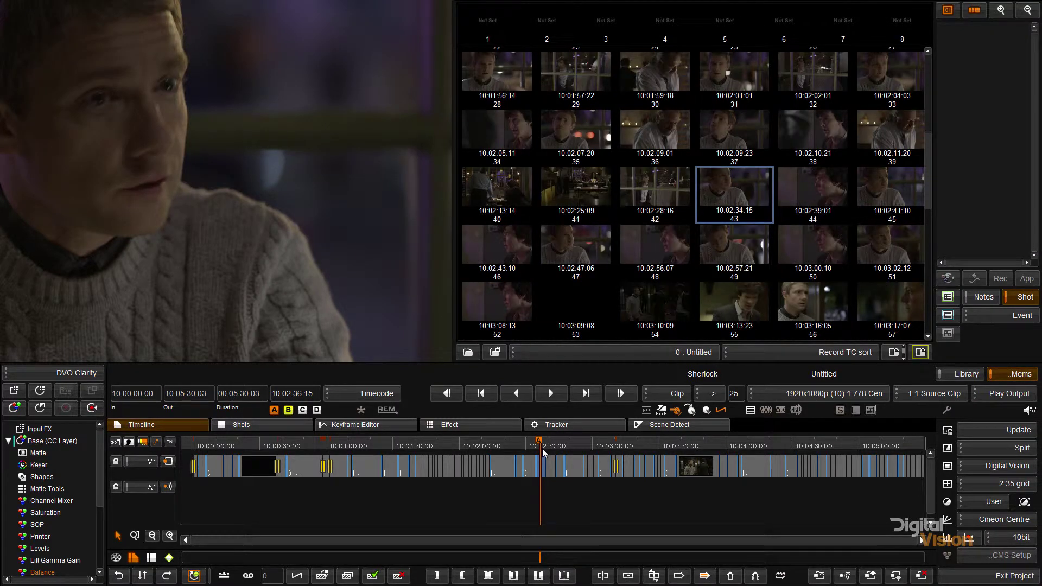
- Widen the memories area to fit seven shots per row and bring the storyboard back to shot 1
key(f)
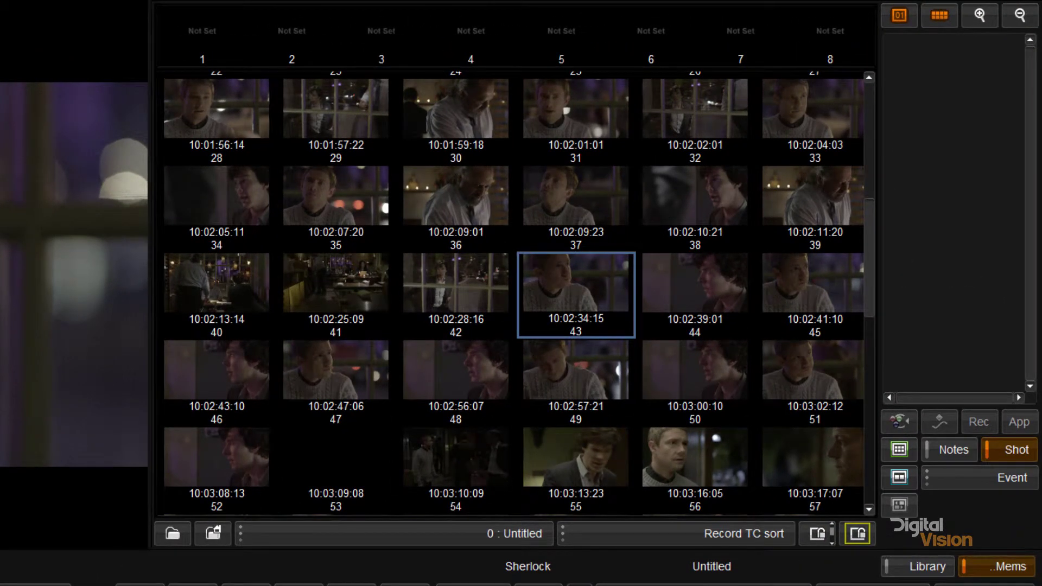
drag(150, 293, 121, 293)
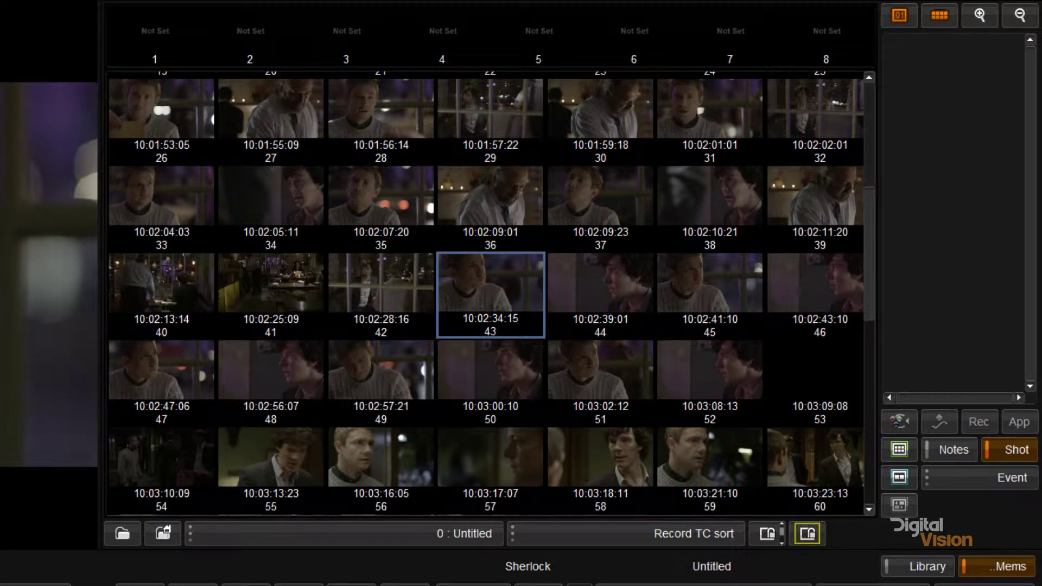
scroll(486, 293, up, 4)
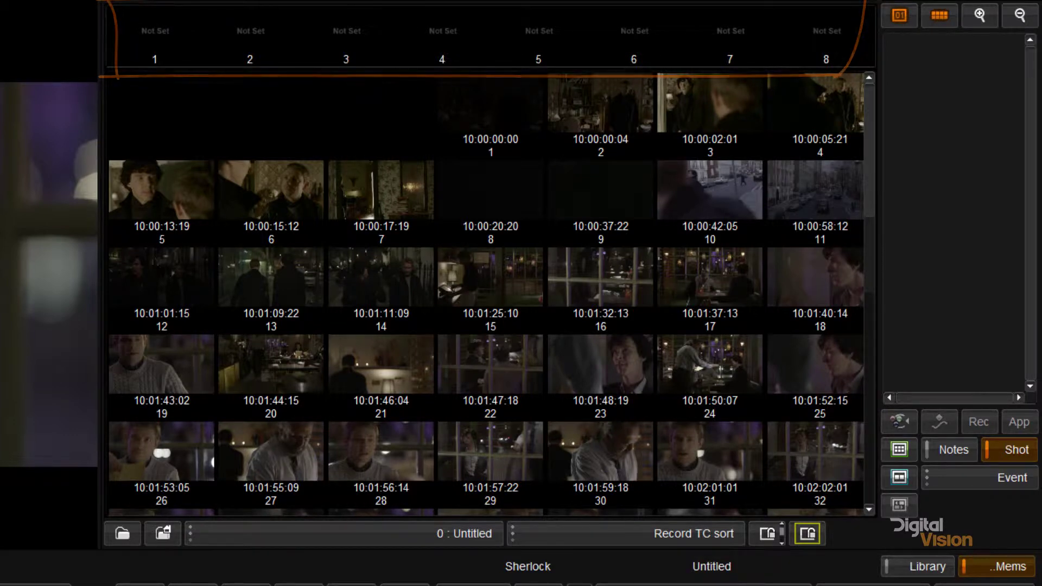
- Store the current shot's grade as a note in quicknote slot 1
click(155, 35)
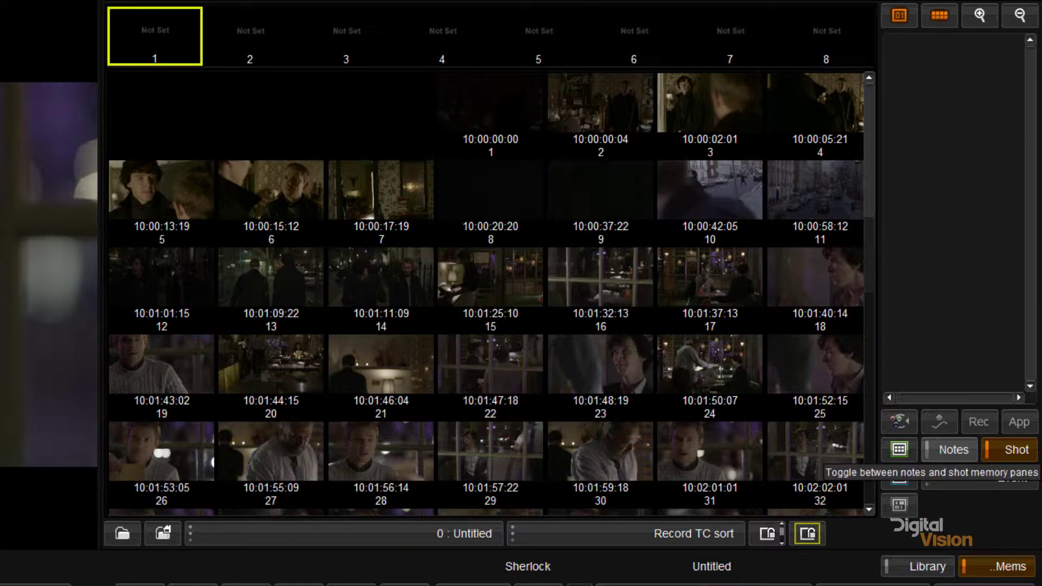
click(954, 449)
click(980, 478)
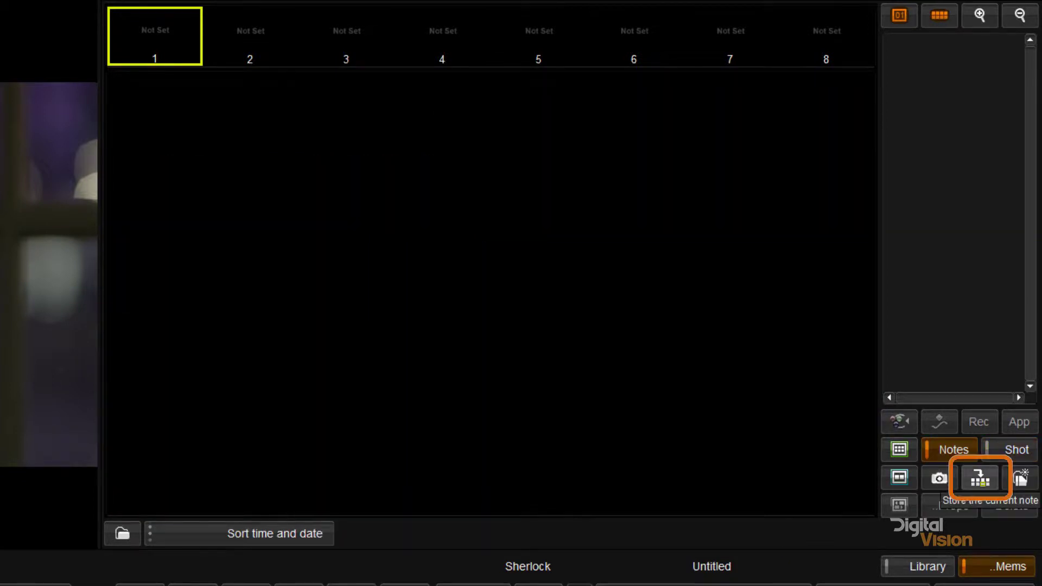
- Store the grade of shot 58 at 10:03:18:11 in quicknote slot 2
click(249, 36)
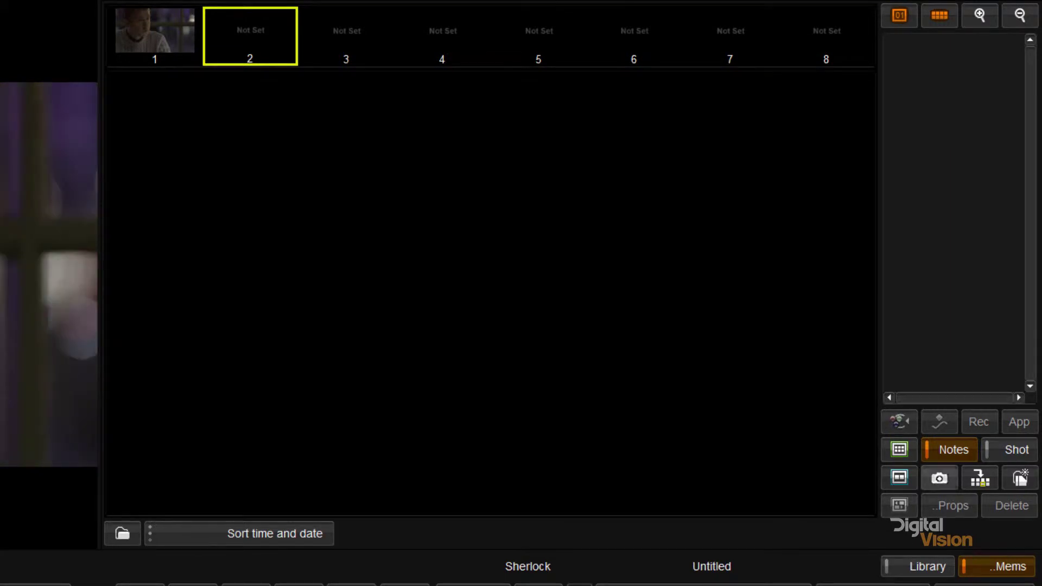
click(980, 478)
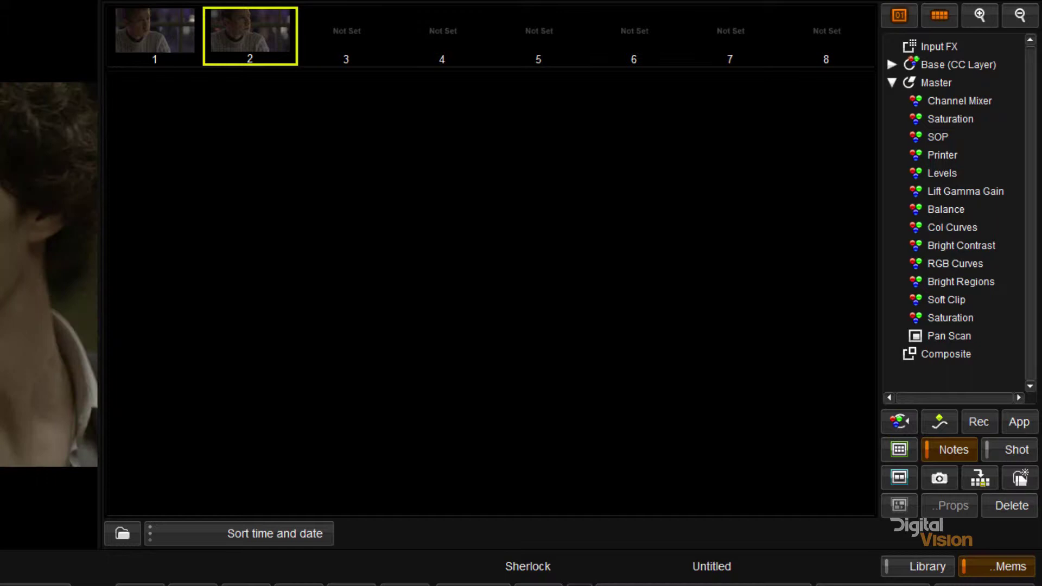
click(980, 478)
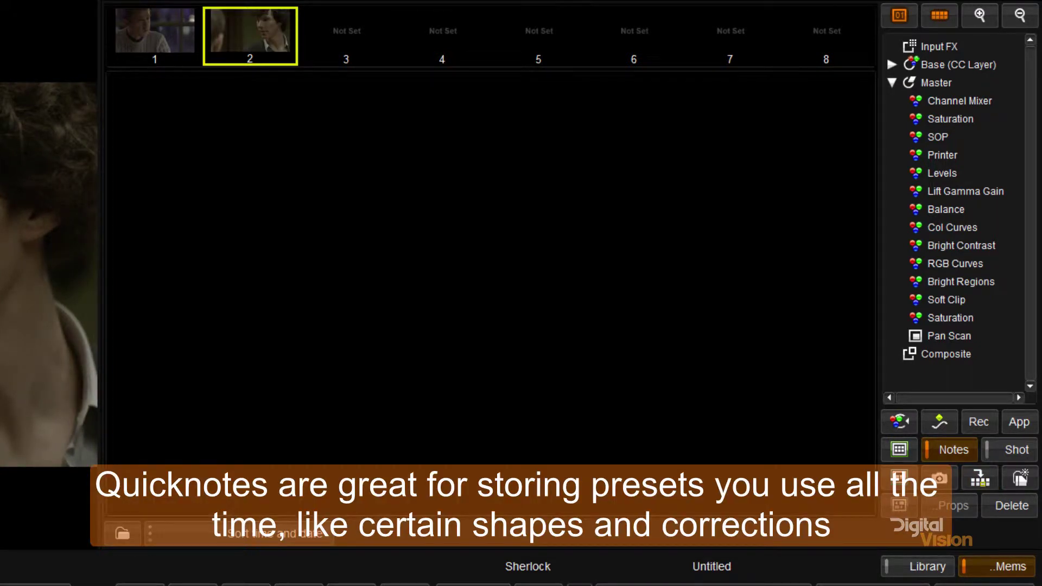
- Switch from notes back to the shot memories and browse through the storyboard thumbnails
click(1008, 449)
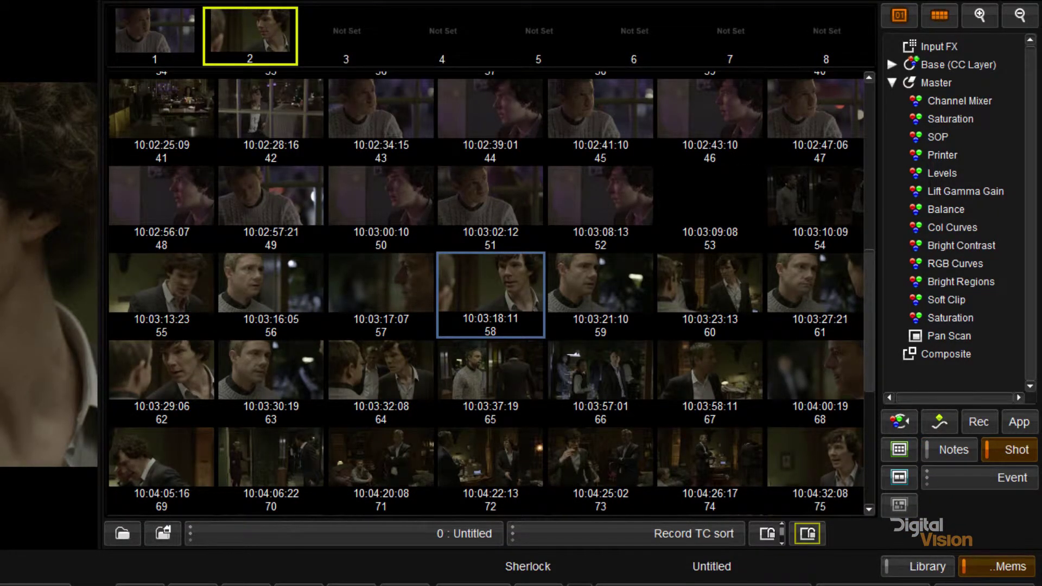
scroll(486, 293, up, 5)
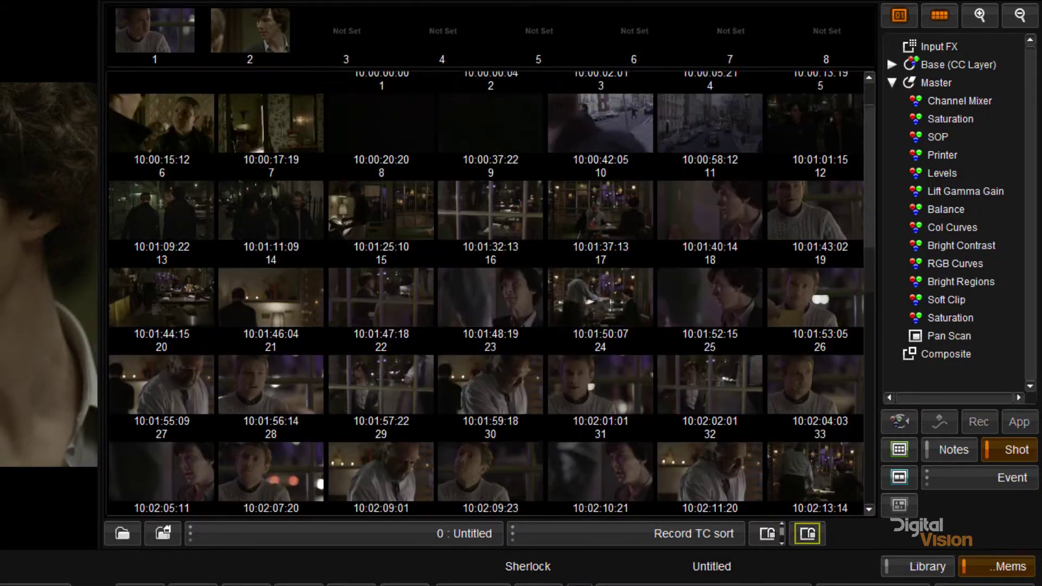
scroll(485, 293, down, 8)
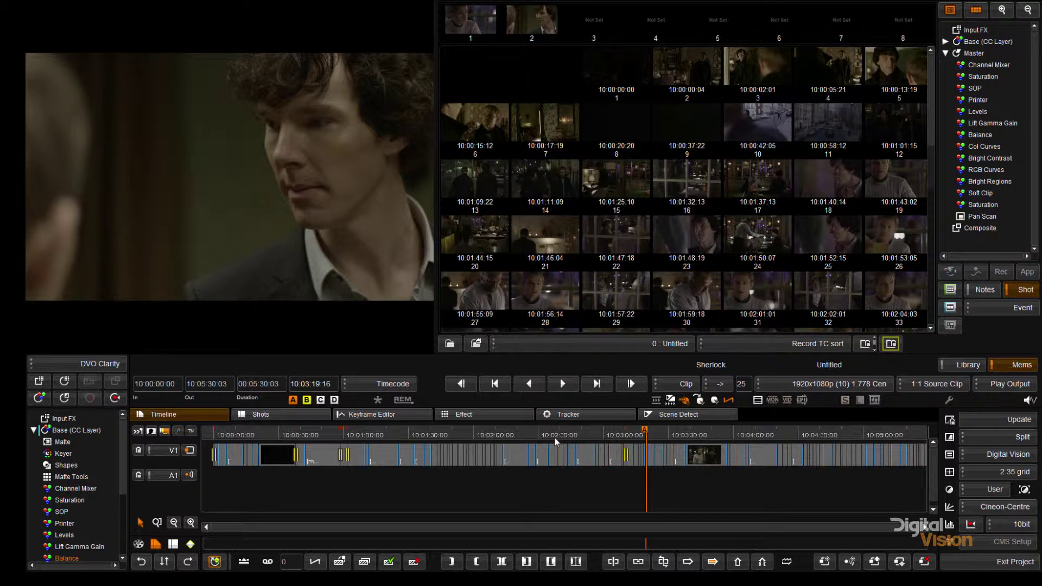
- Park on shot 65 and move the second-event selection through the preceding shots to shot 63
key(Tab)
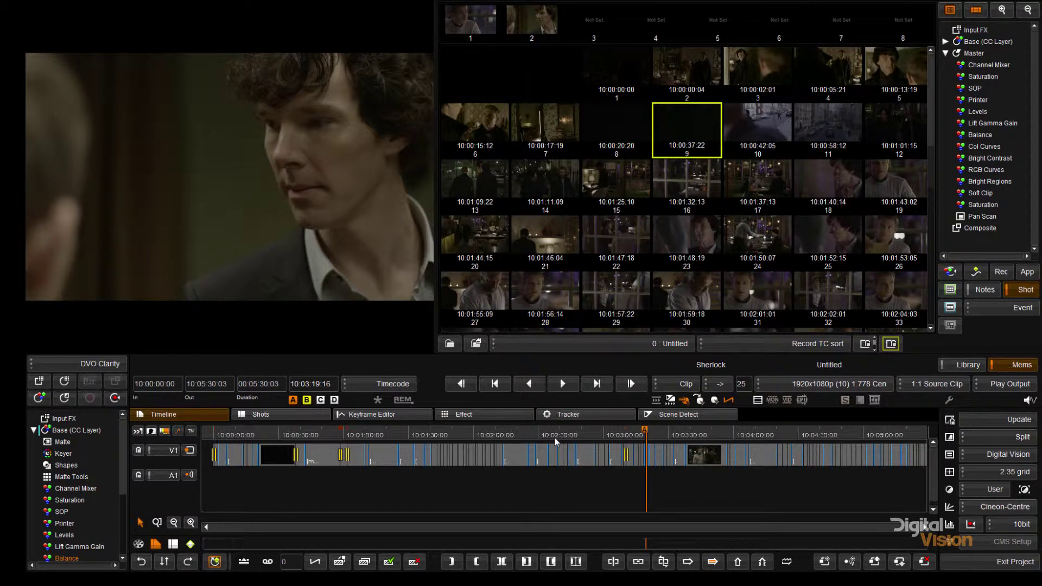
scroll(554, 441, down, 5)
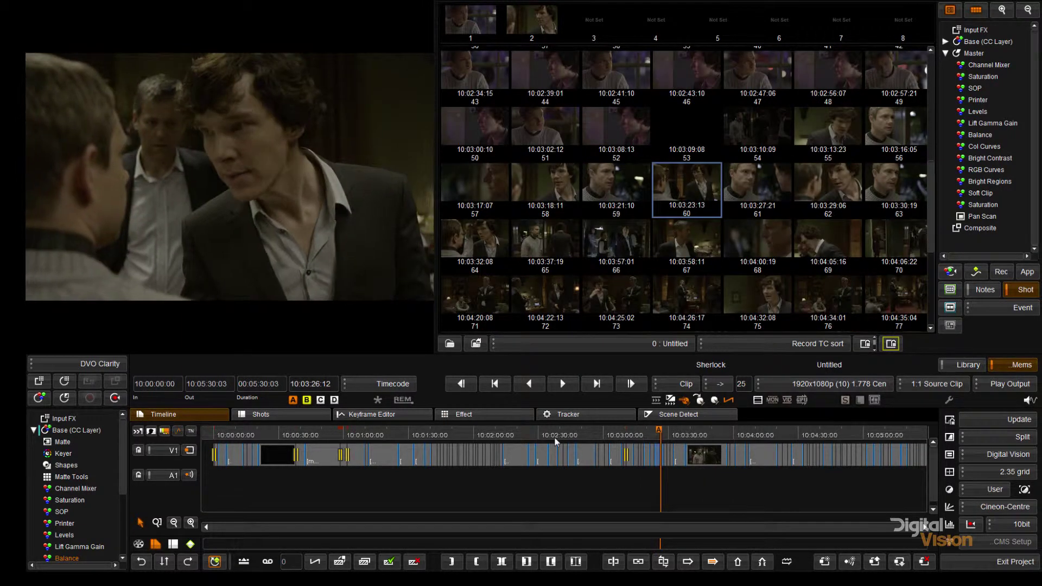
key(Tab)
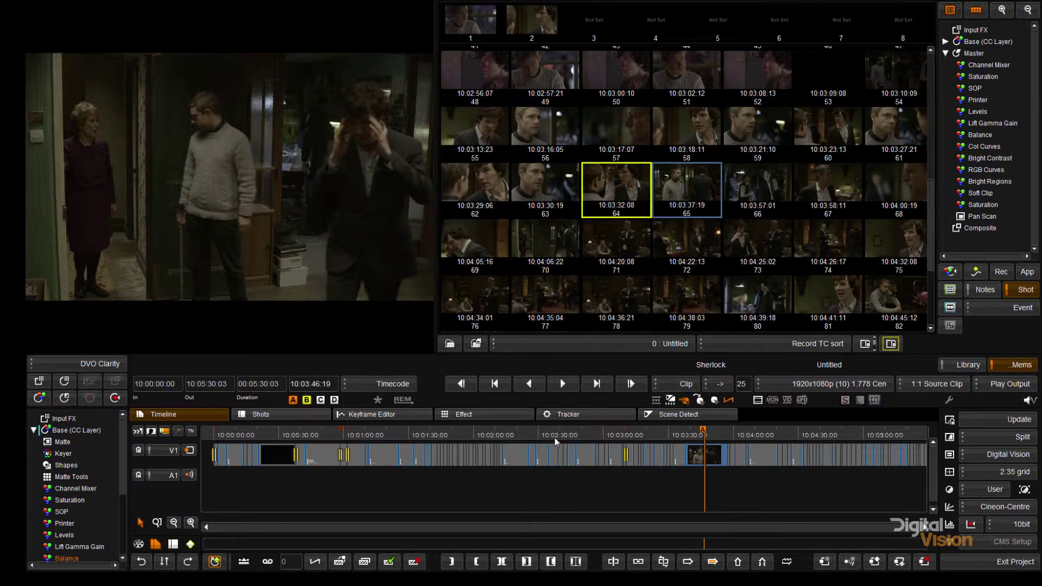
key(Left)
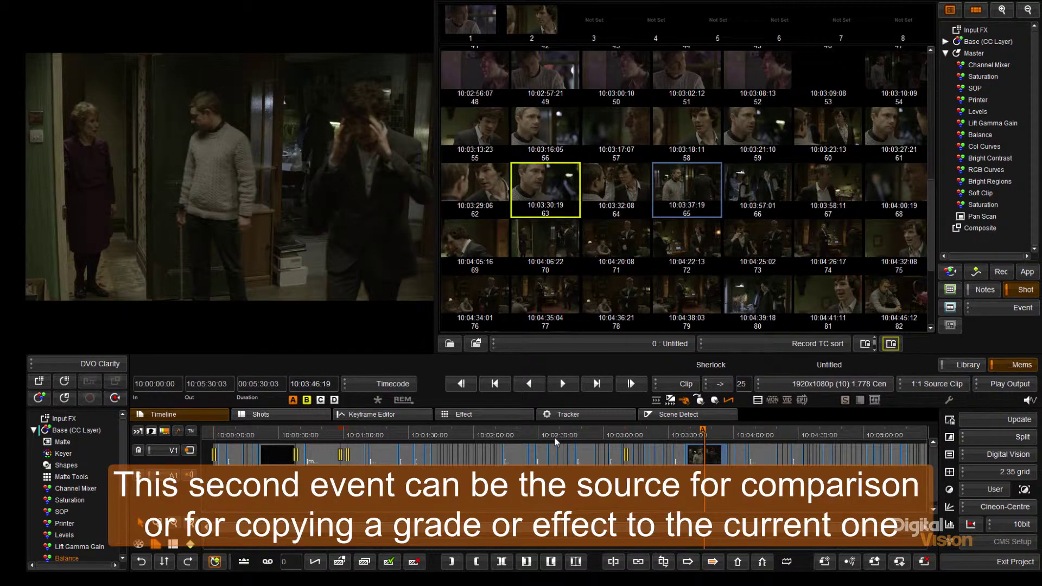
key(Left)
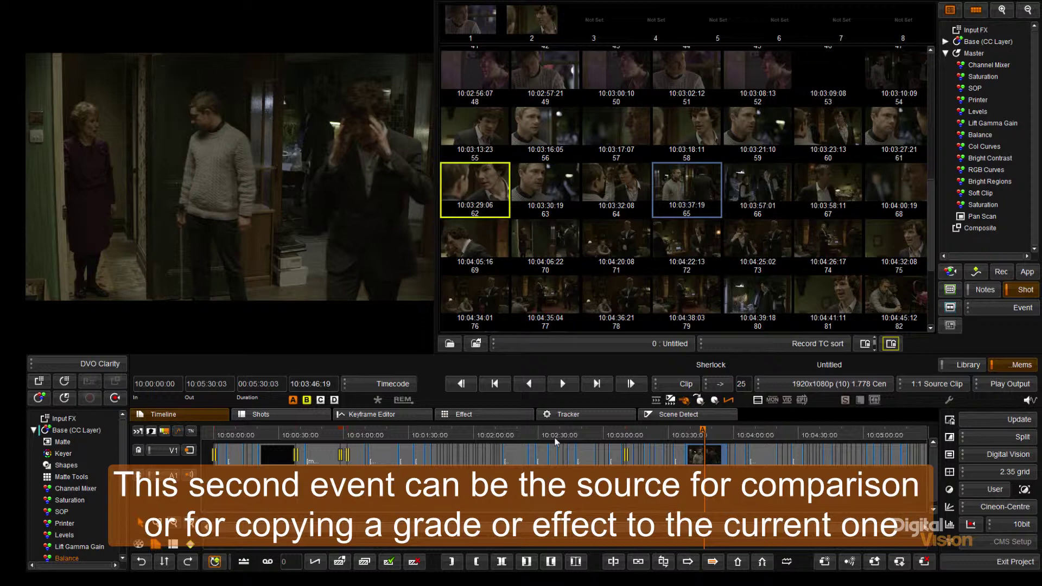
key(Right)
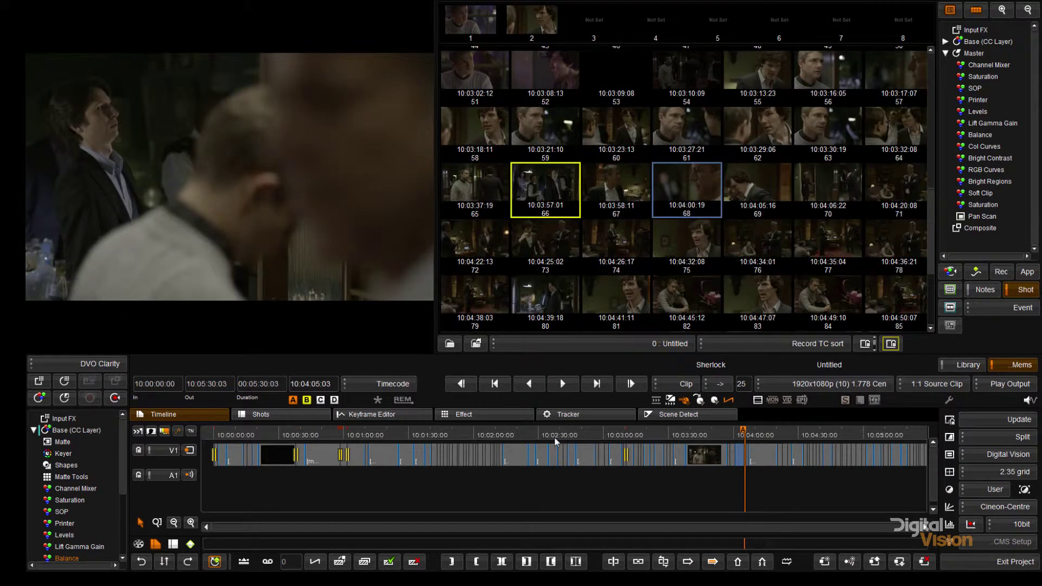
- Move the second-event selection forward from shot 63 to shot 67, then move along the timeline to about 10:04:02:23
key(j)
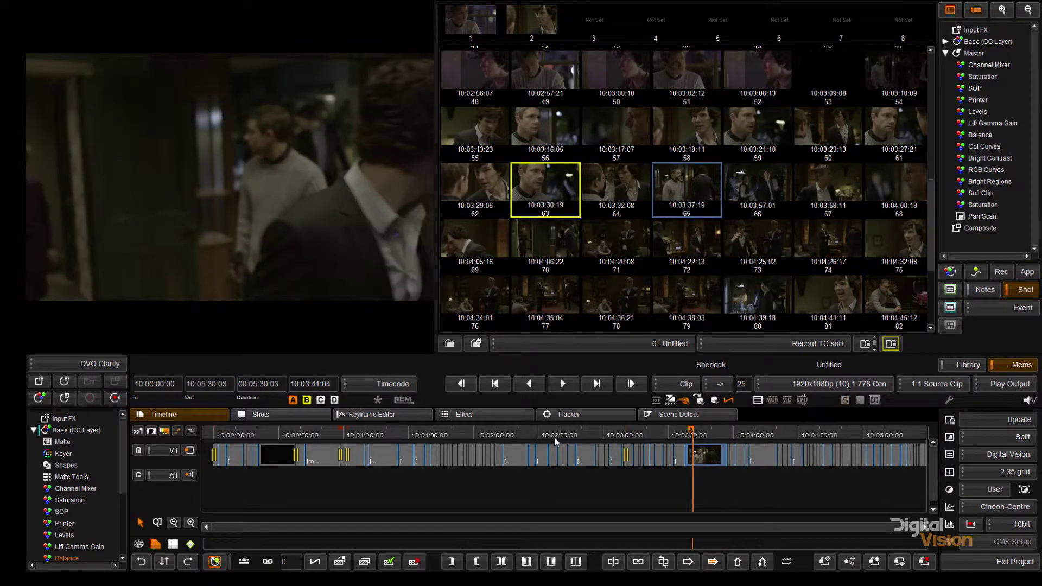
key(Right)
key(Right)
key(Right)
key(Right)
key(l)
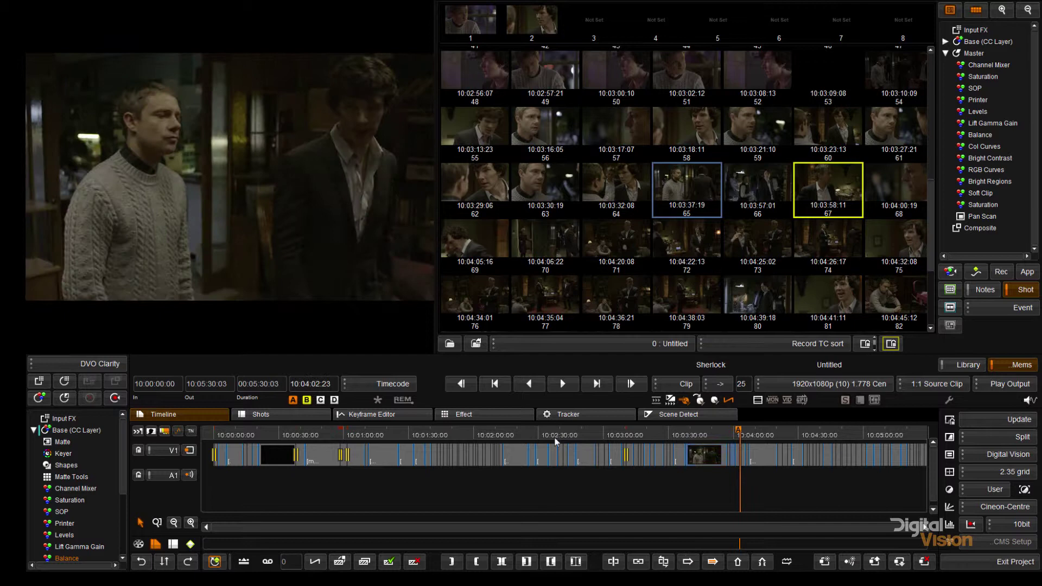
- Return to about 10:03:40:04 in shot 65 and select shot 63 as the second event
key(j)
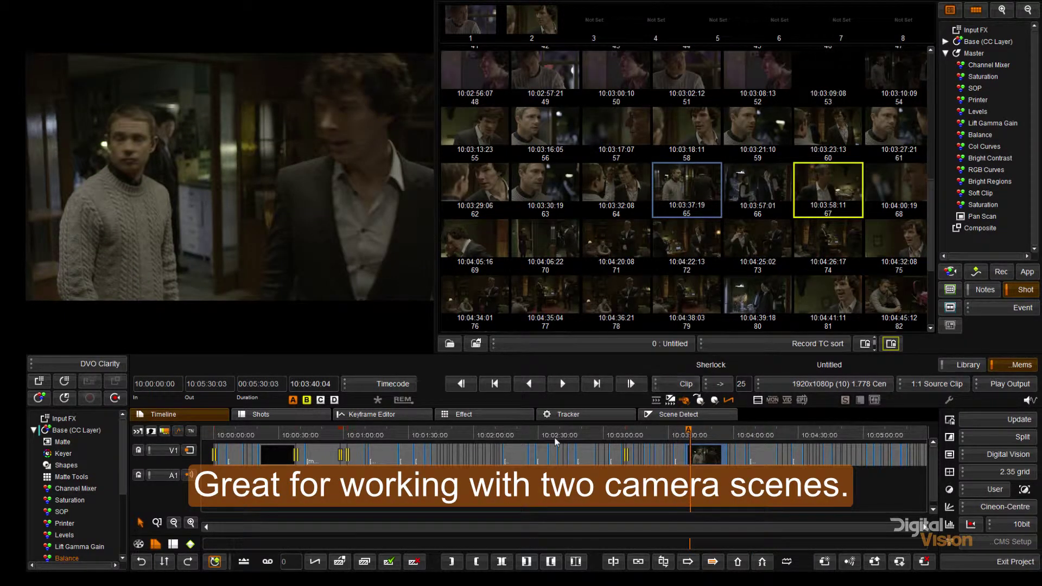
key(Left)
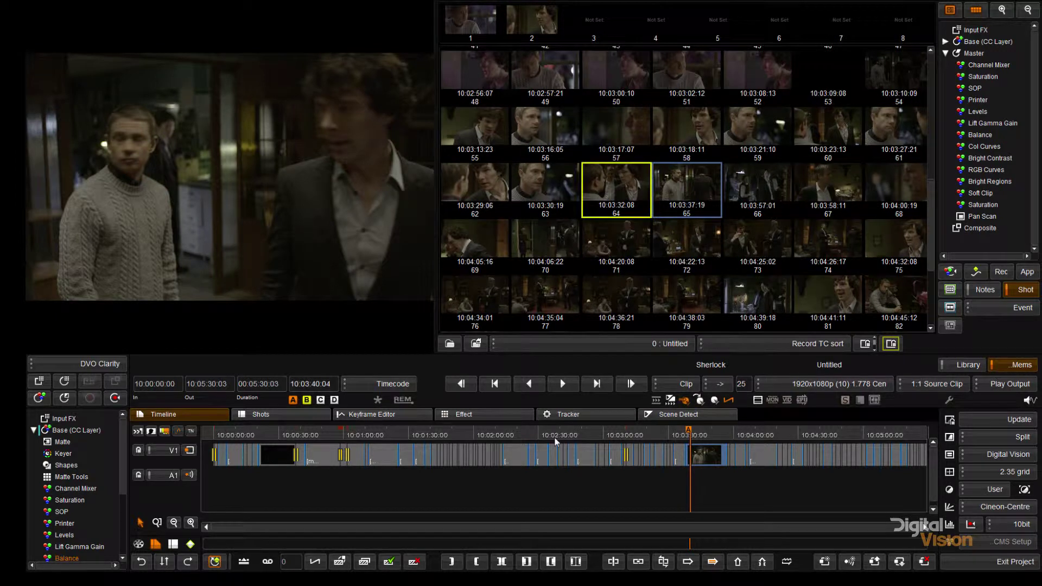
key(Left)
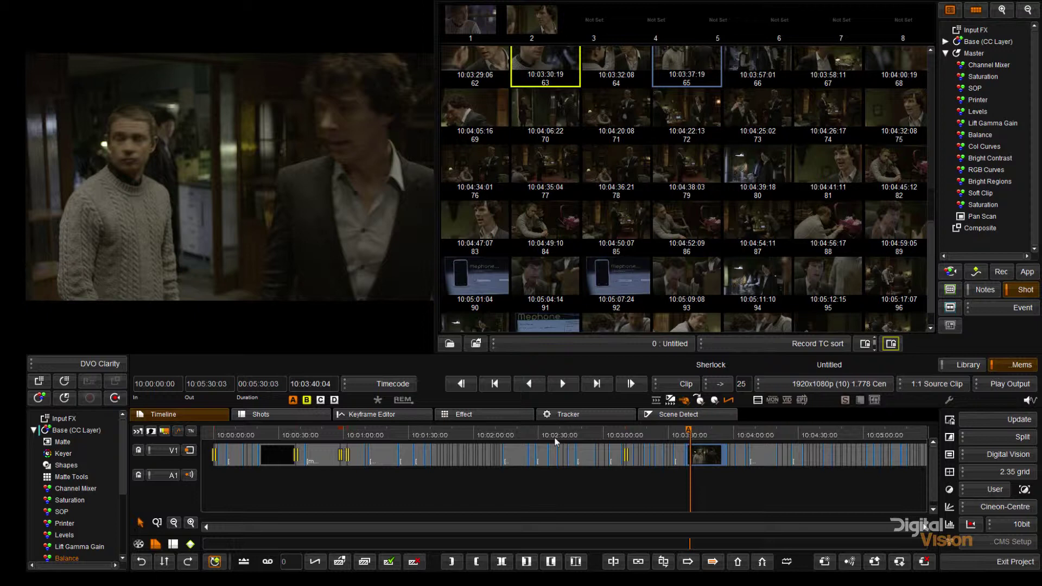
- Move the storyboard selection down to shot 87 at 10:04:54:11 and make it the current event
key(Down)
key(Down)
key(Down)
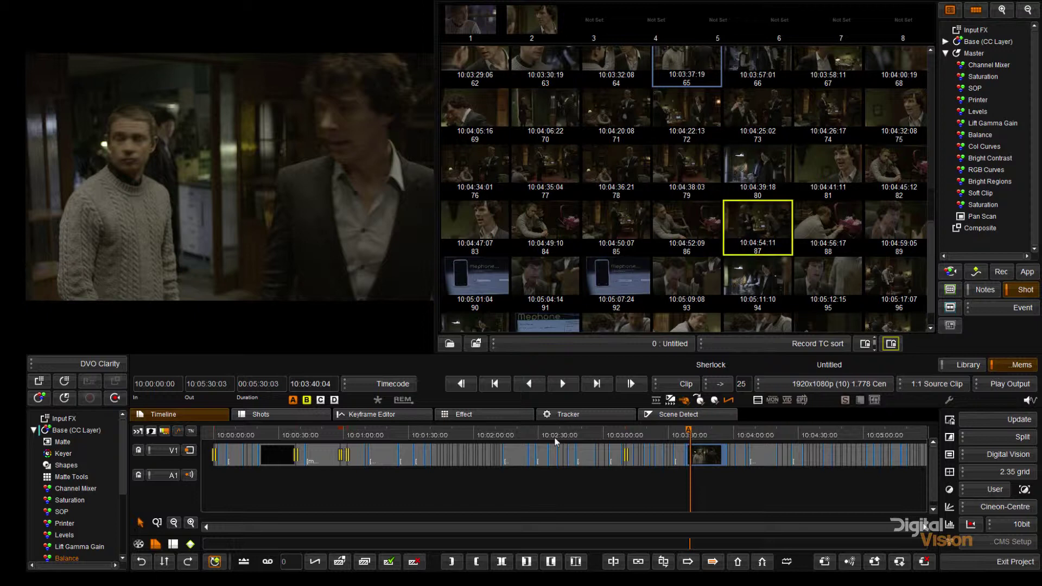
key(Return)
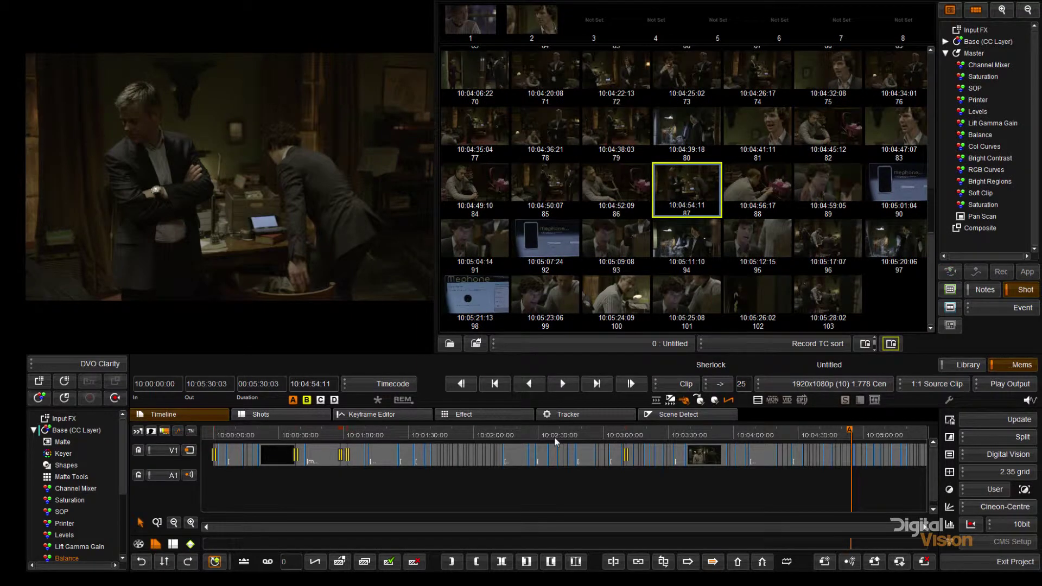
- Move the storyboard selection back to shot 85 at 10:04:50:07 and make it the current event
key(Left)
key(Left)
key(Return)
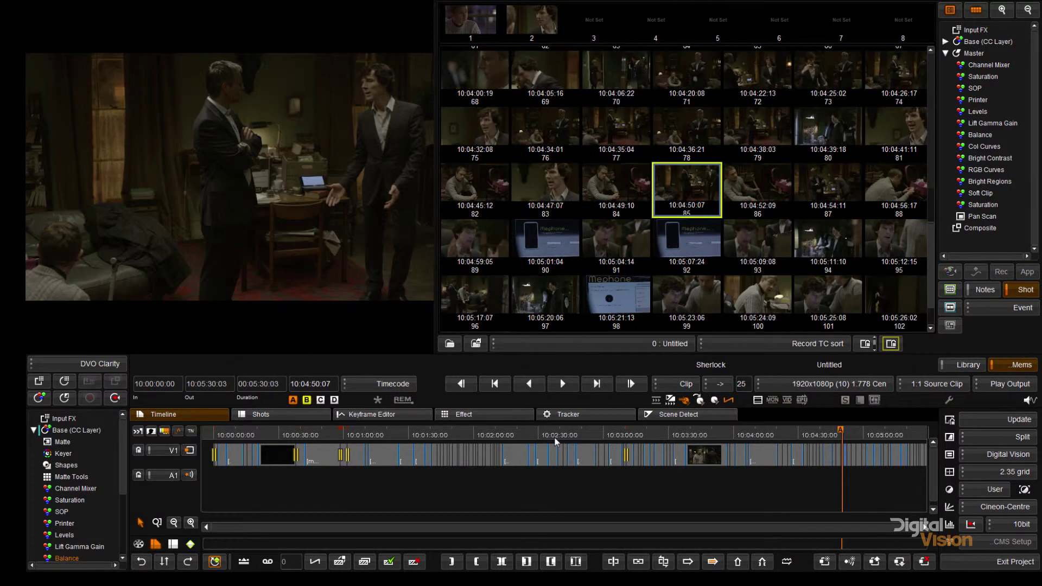
- Move the storyboard selection up ten rows to shot 15 at 10:01:25:10 and make it the current event
key(Up)
key(Up)
key(Up)
key(Up)
key(Up)
key(Up)
key(Up)
key(Up)
key(Up)
key(Up)
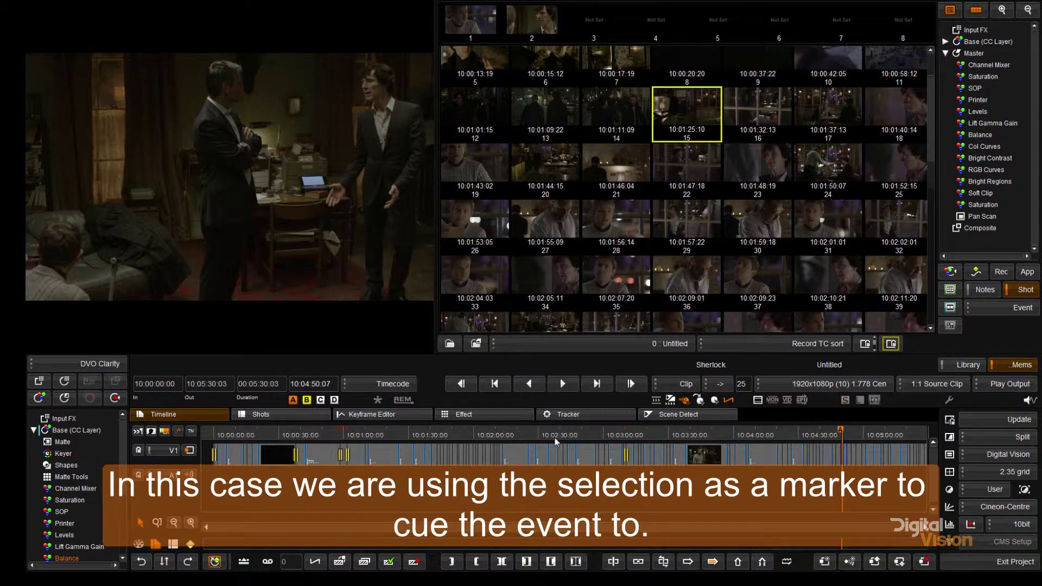
key(Return)
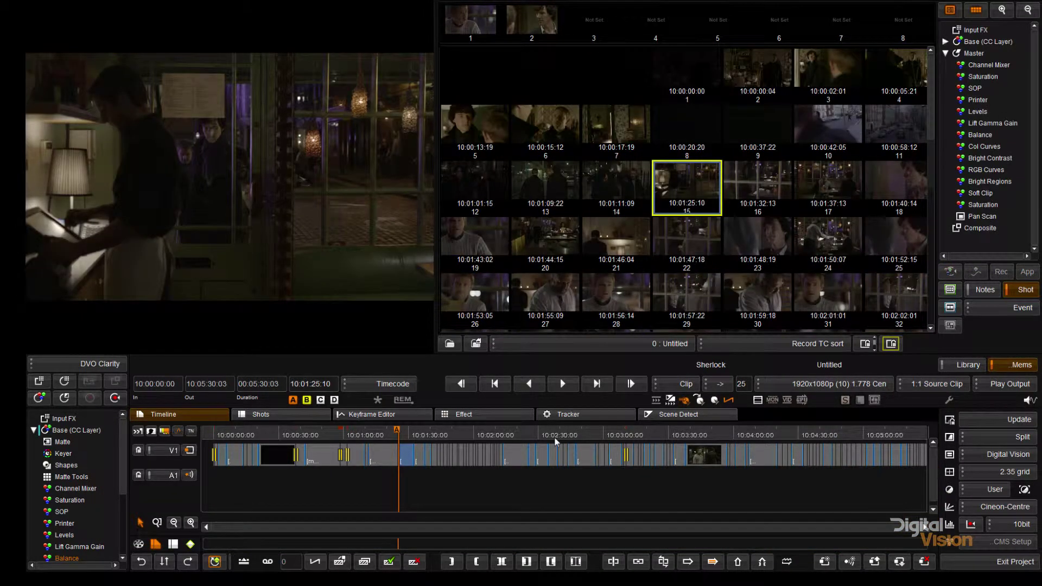
- Select shot 30 as the second event while parked in shot 32, and step the current frame to 10:02:02:19
key(Left)
key(Left)
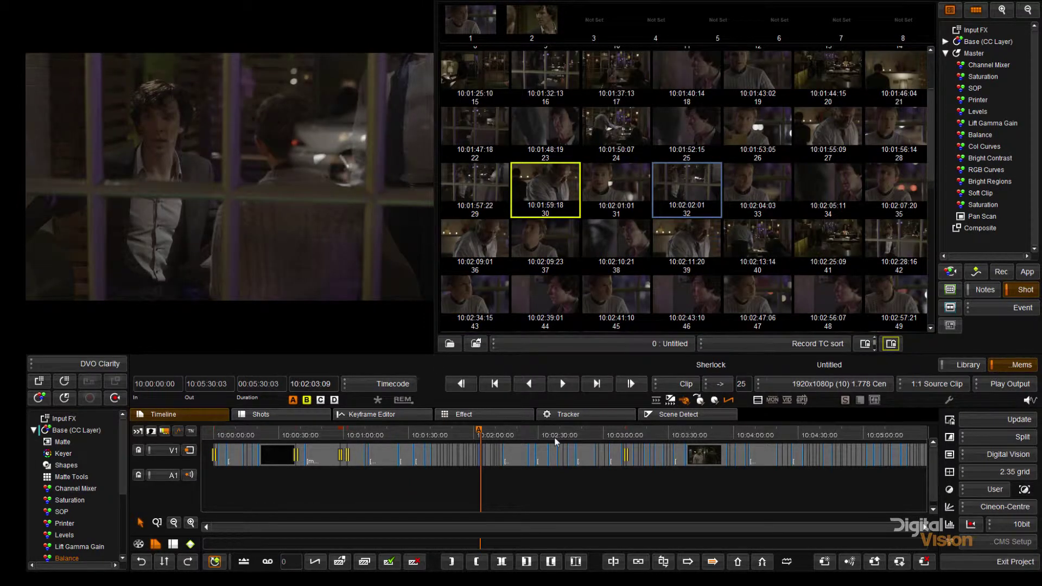
scroll(555, 442, up, 5)
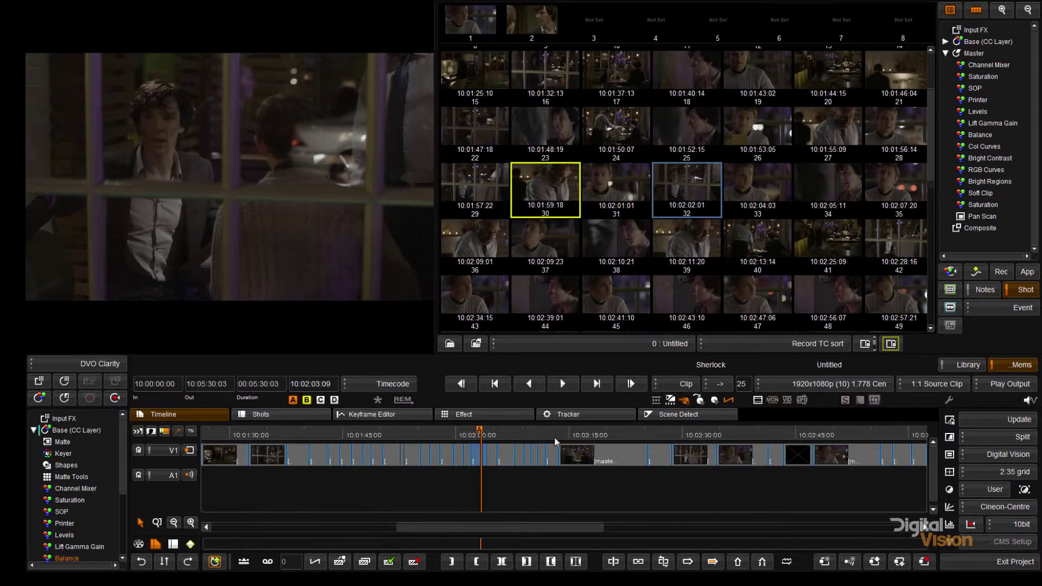
scroll(556, 441, up, 3)
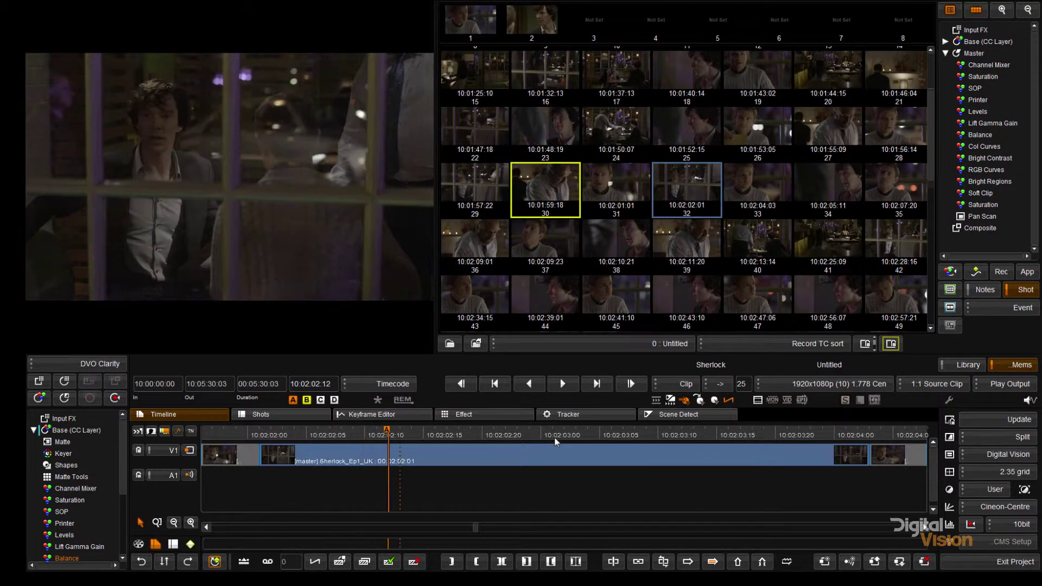
key(Left)
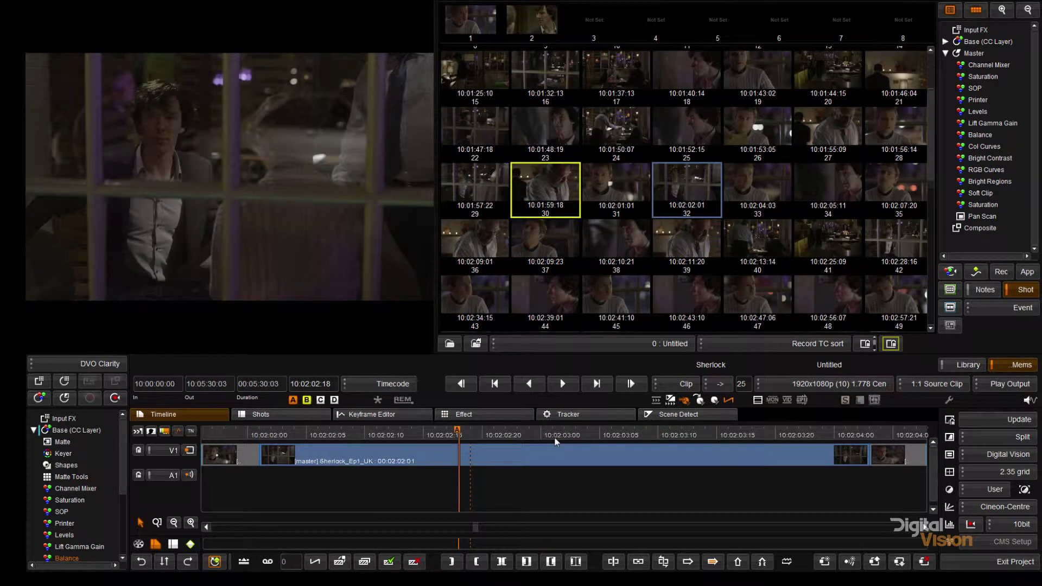
key(Right)
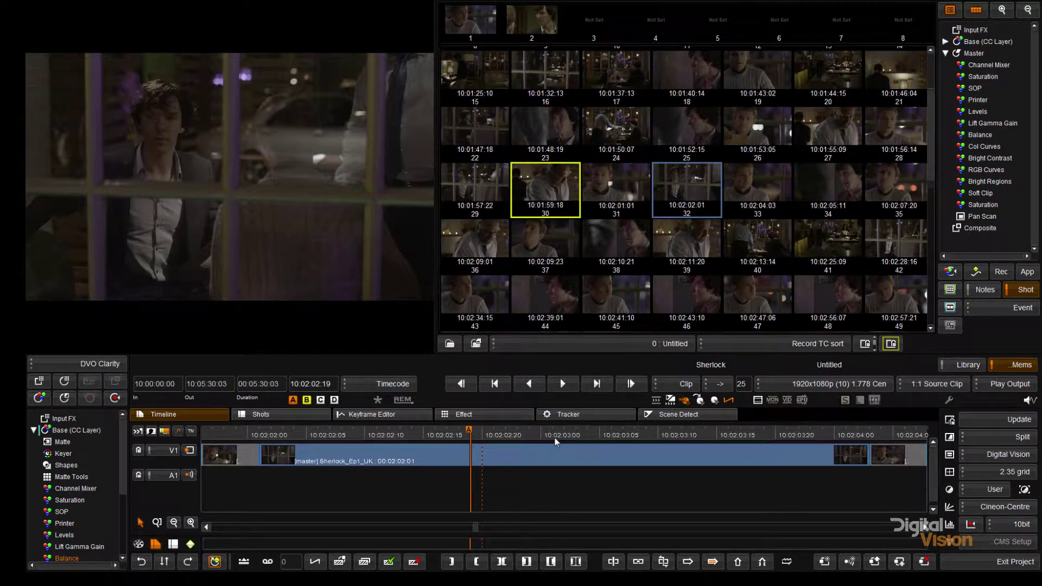
- Resize the storyboard thumbnails to show four shots per row
key(plus)
key(plus)
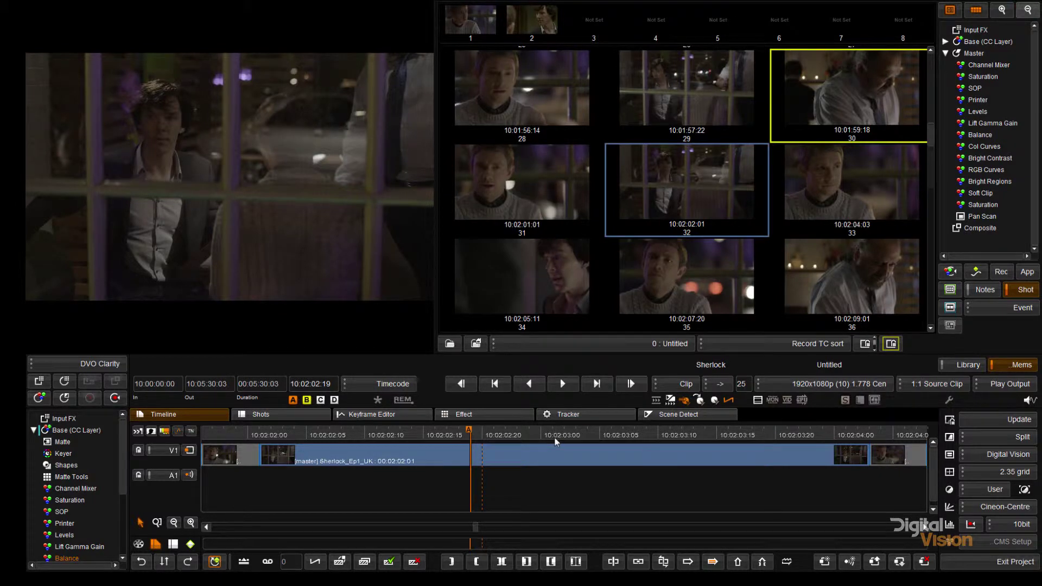
click(1027, 9)
key(minus)
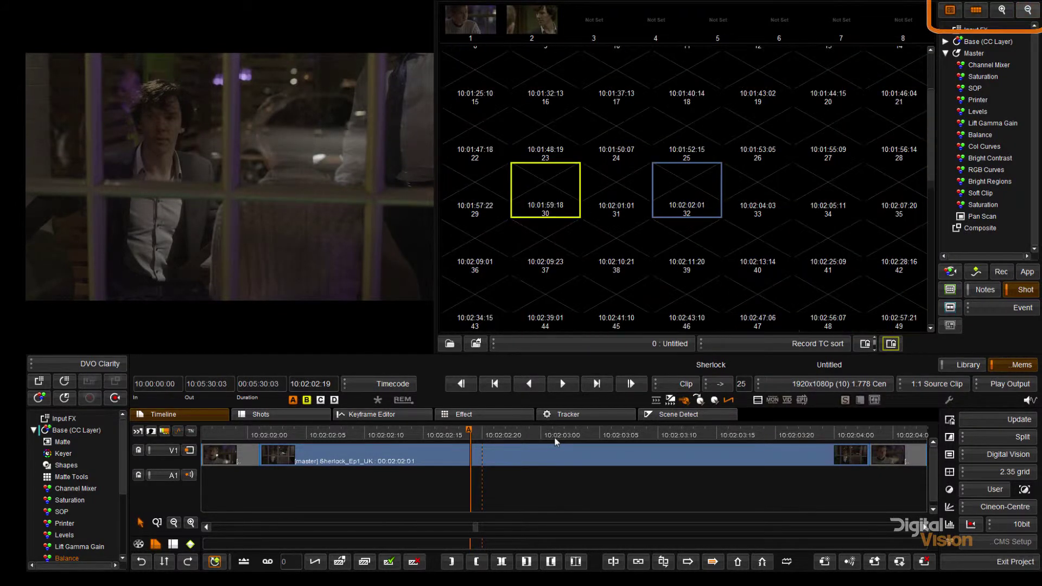
key(plus)
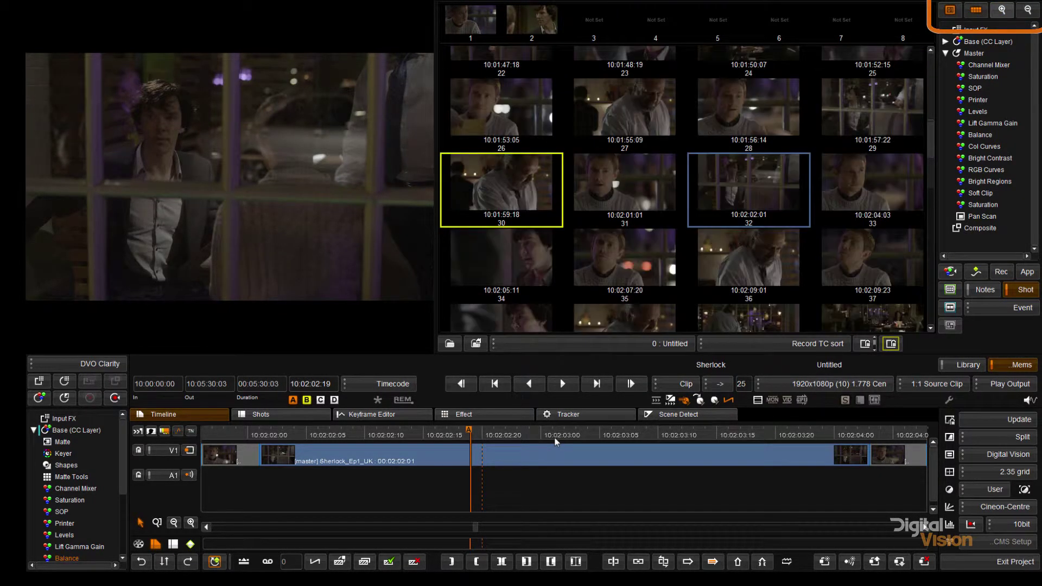
- Hide the timecode and number labels under the storyboard thumbnails and hide the quicknotes row
click(949, 10)
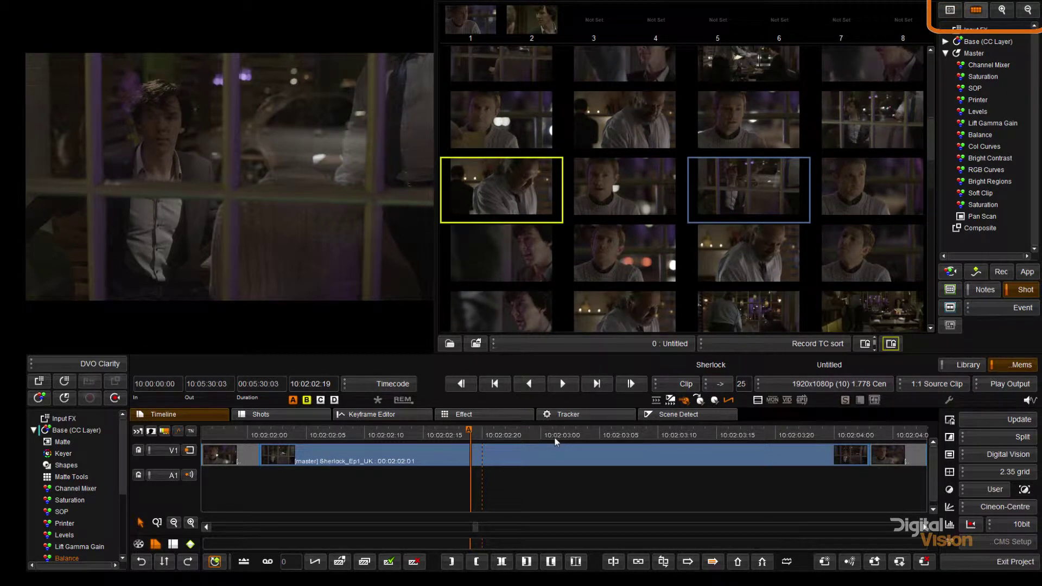
click(975, 10)
click(975, 9)
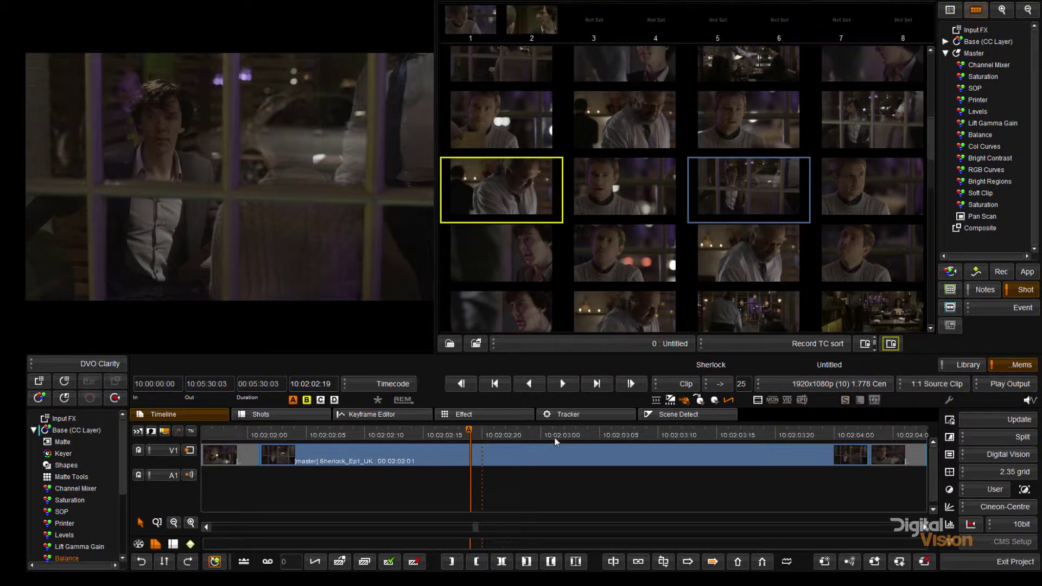
click(975, 9)
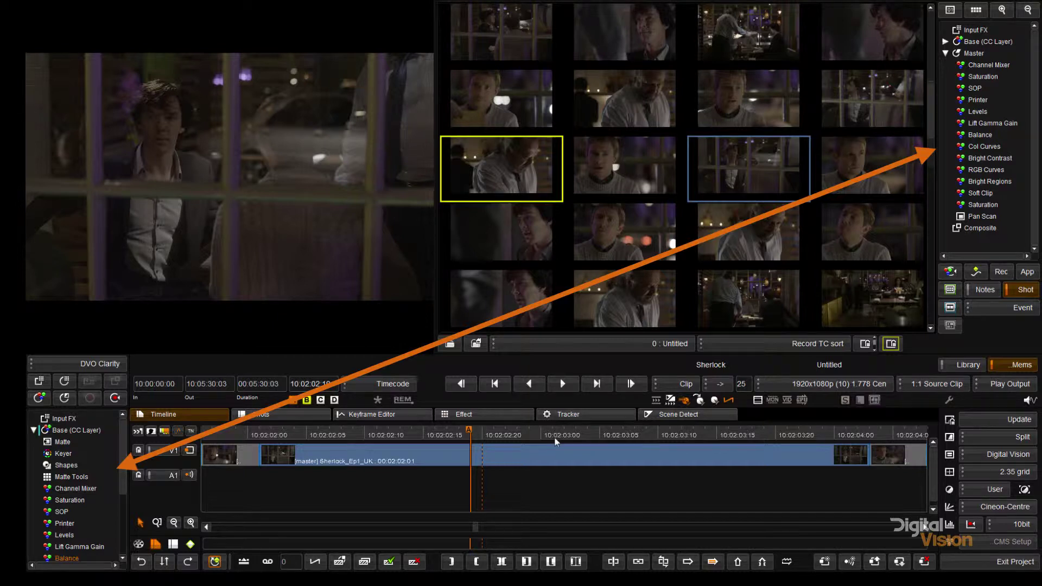
- Move the second-event selection to shots 31 and 35, and return it to shot 30
key(Right)
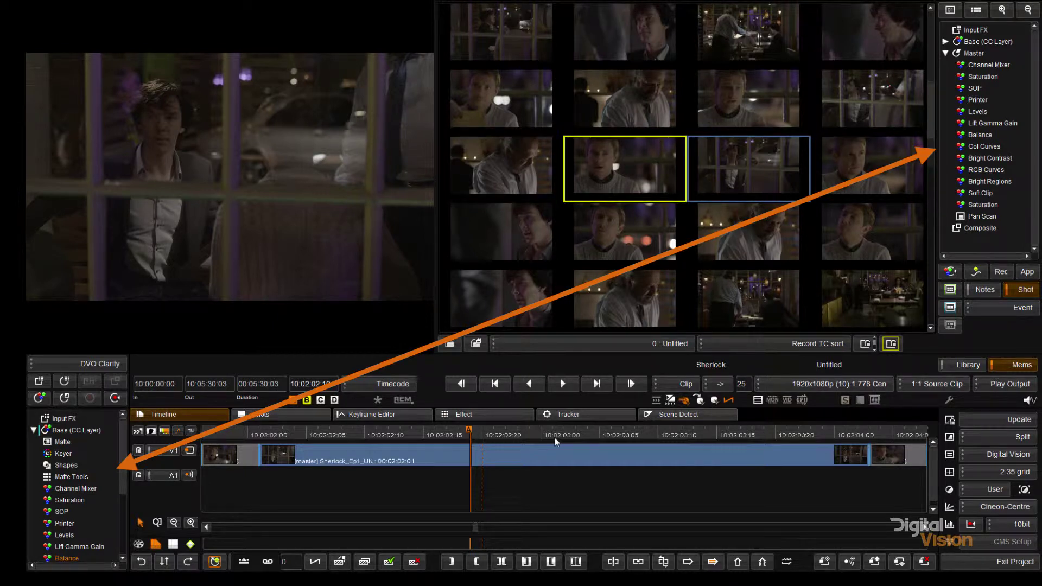
key(Left)
key(Down)
key(Right)
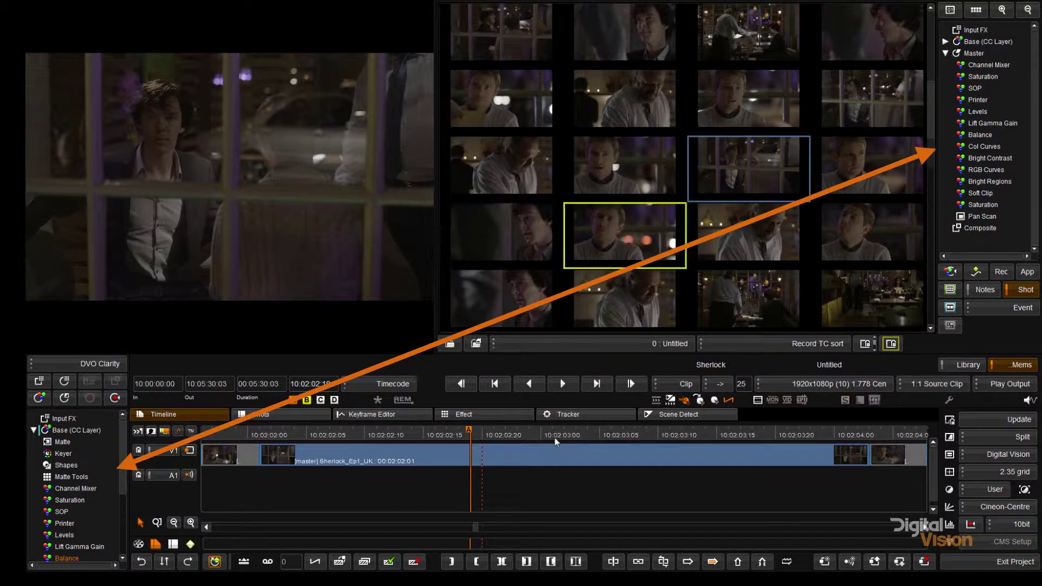
key(Up)
key(Left)
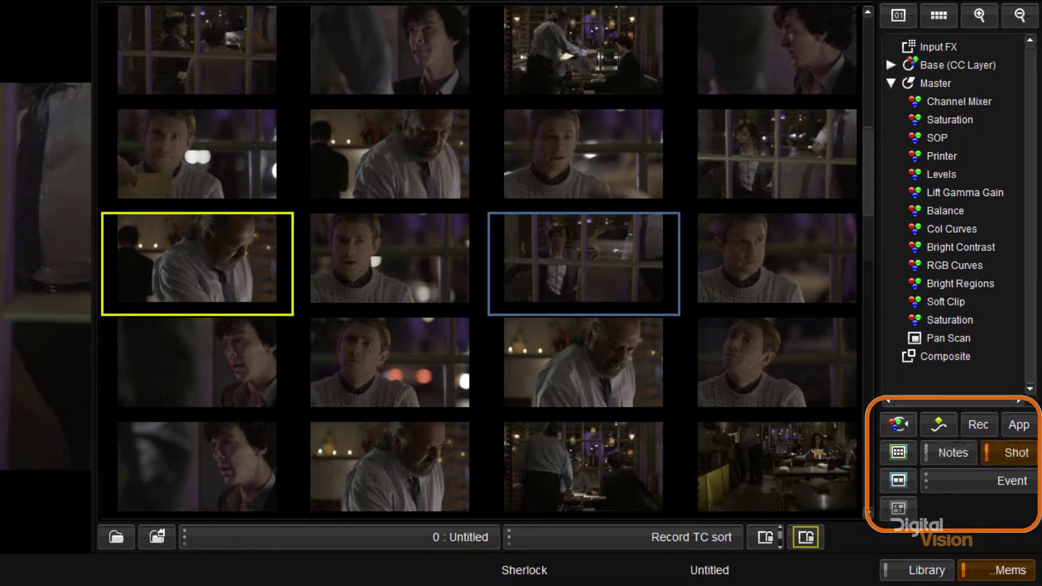
- Select the whole Master layer of the second event, and switch the selection to its single effects, such as the last Saturation
click(935, 83)
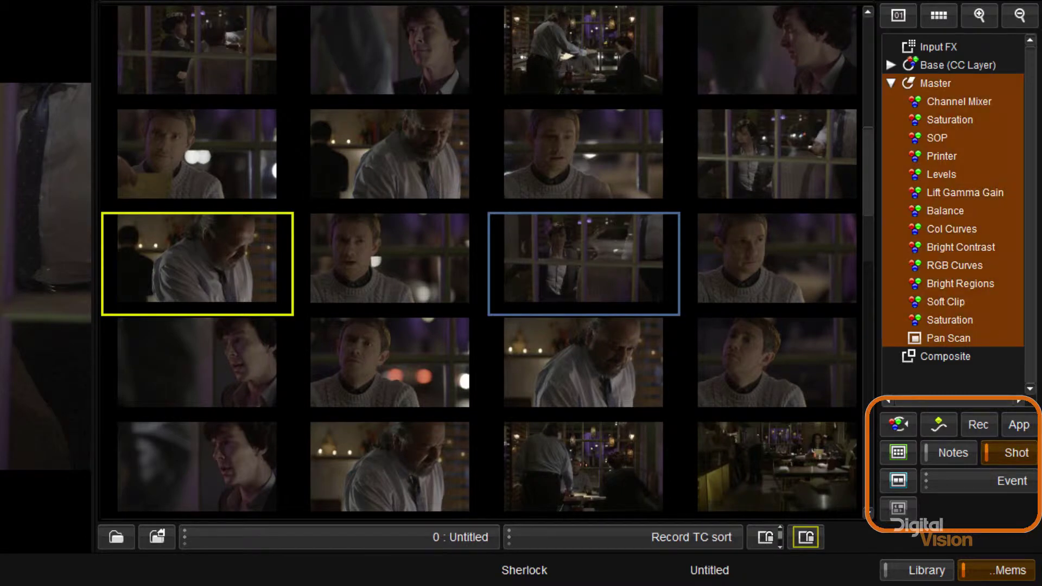
click(941, 155)
click(951, 228)
click(949, 320)
click(940, 174)
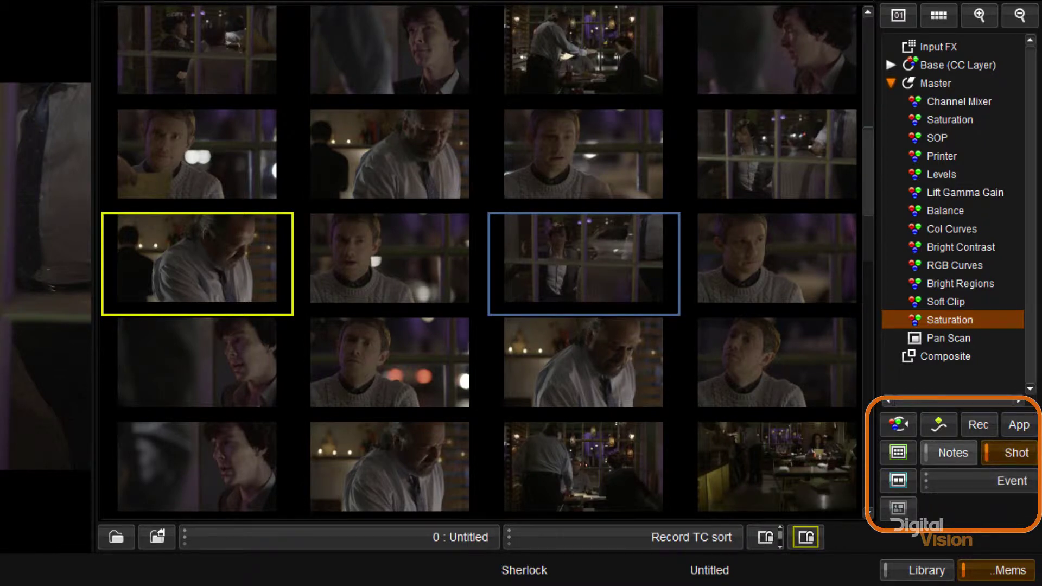
- Switch the memories display to the notes and store two notes from shot 32
click(947, 452)
click(1009, 452)
click(948, 452)
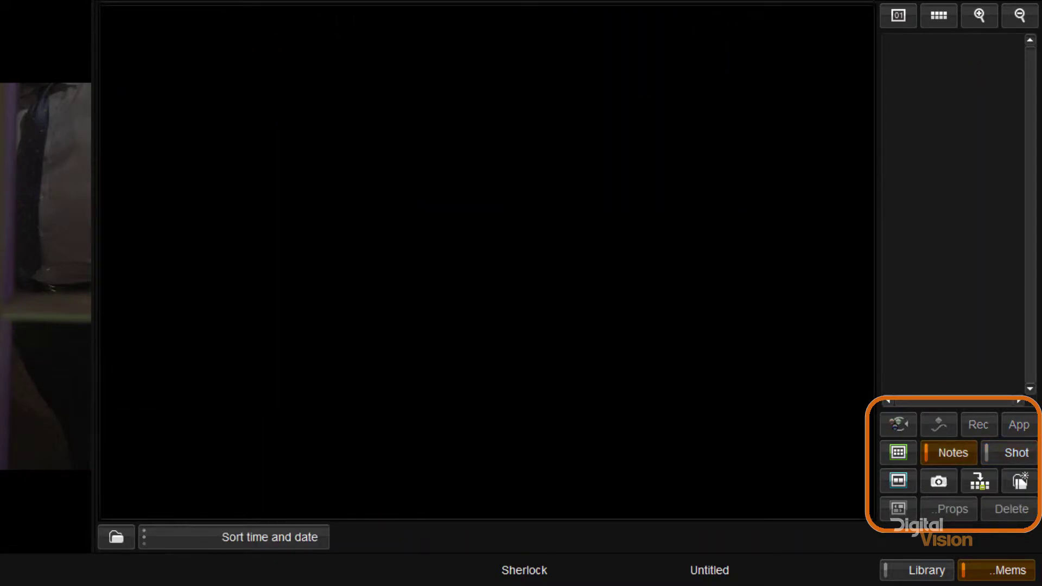
click(979, 480)
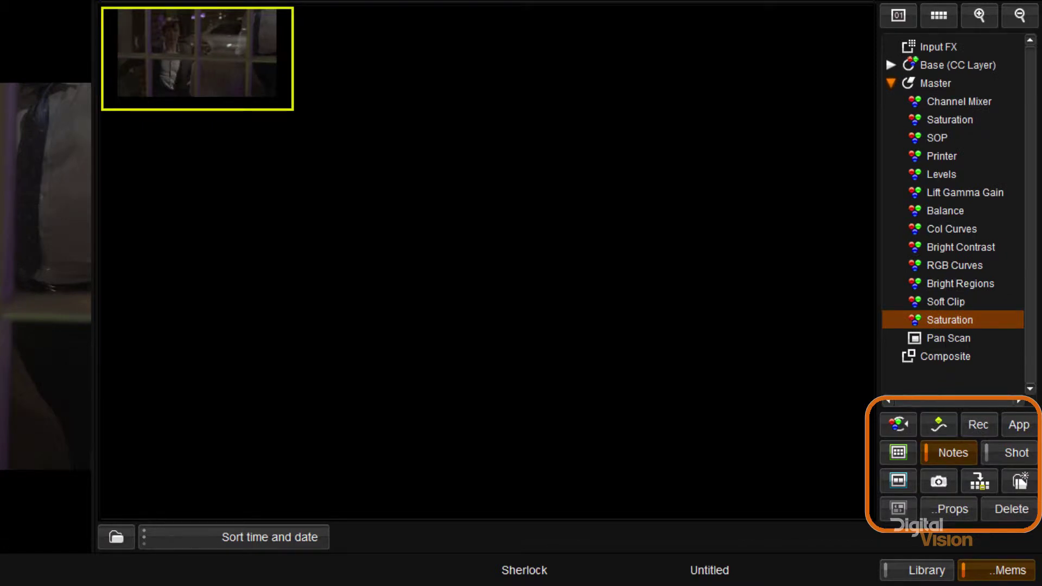
click(979, 482)
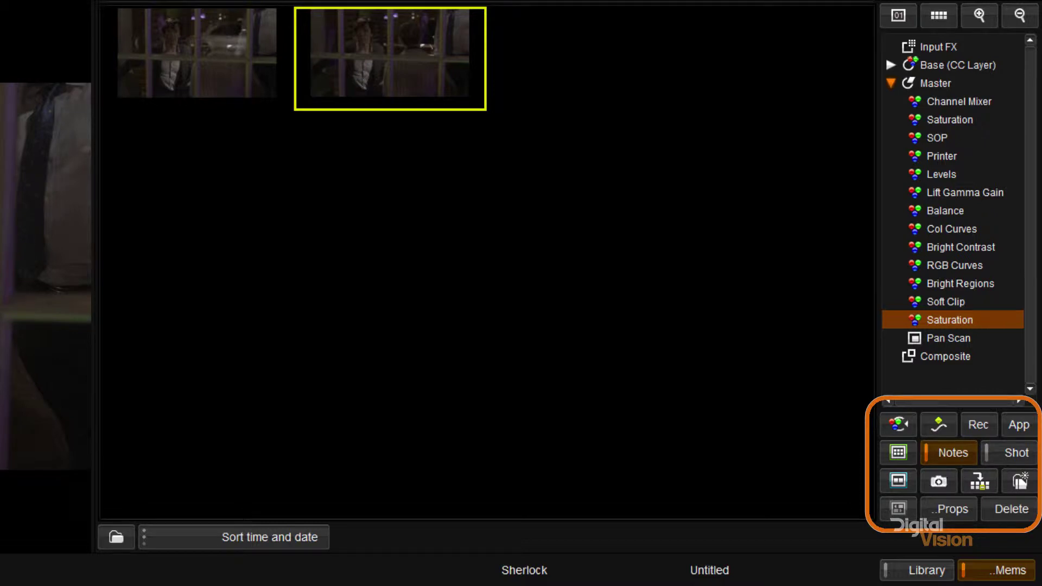
- Examine the first stored note's details and select the two notes alternately, returning to the first one
mouse_move(373, 81)
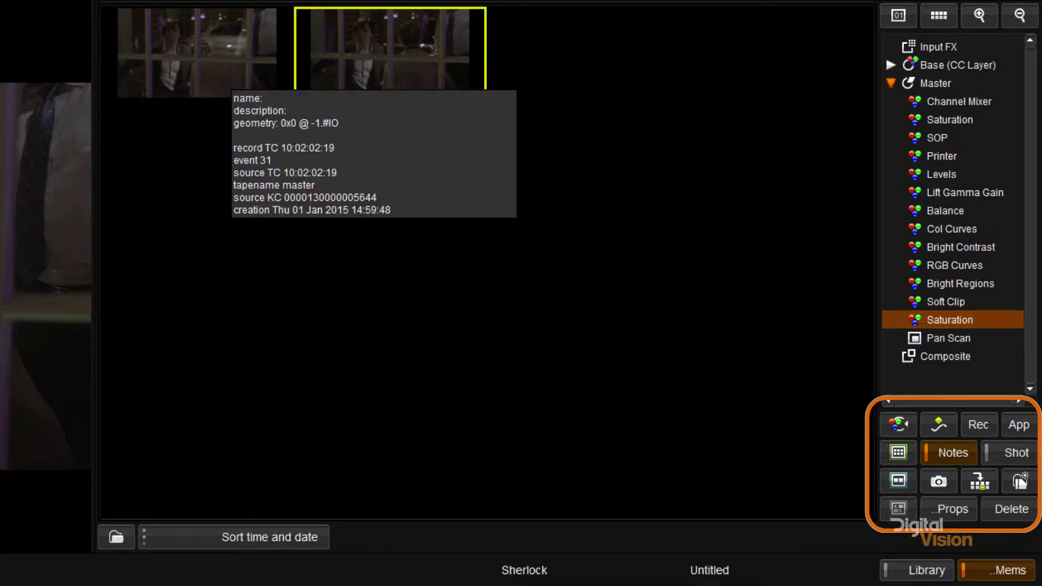
click(197, 58)
click(390, 59)
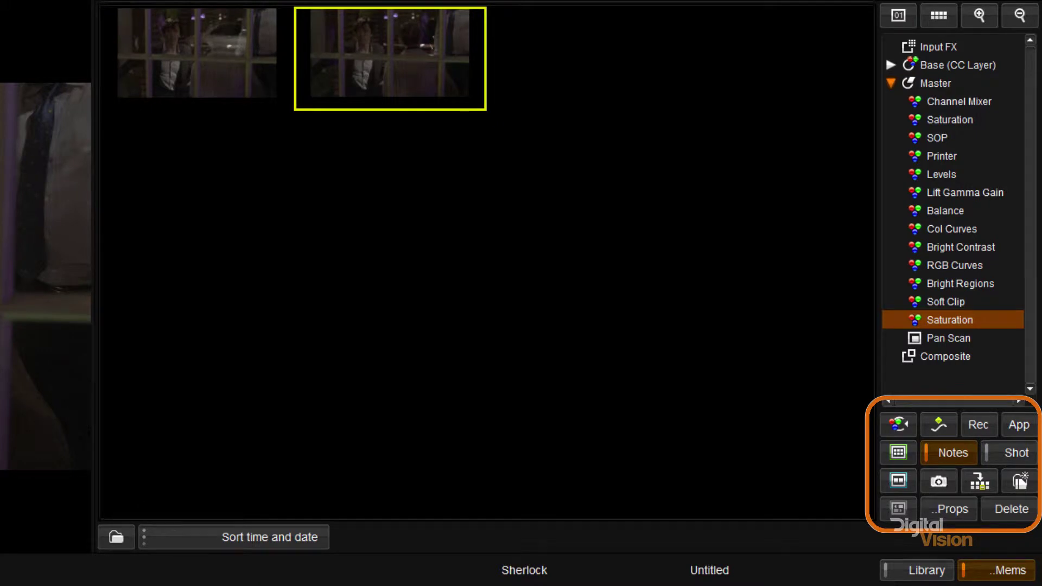
click(197, 58)
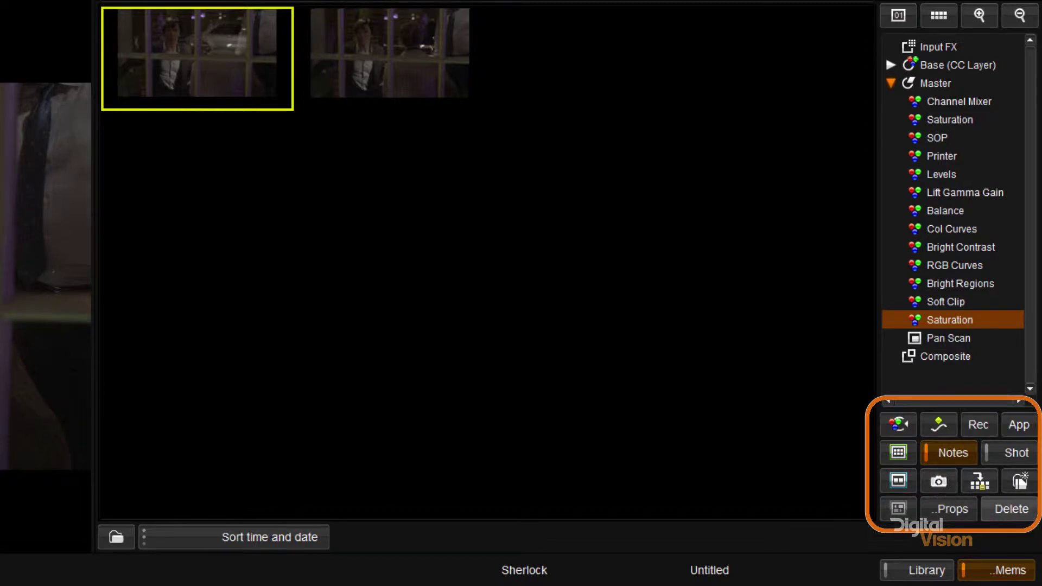
- Open the name and description properties of the second note and close them without changes
click(389, 53)
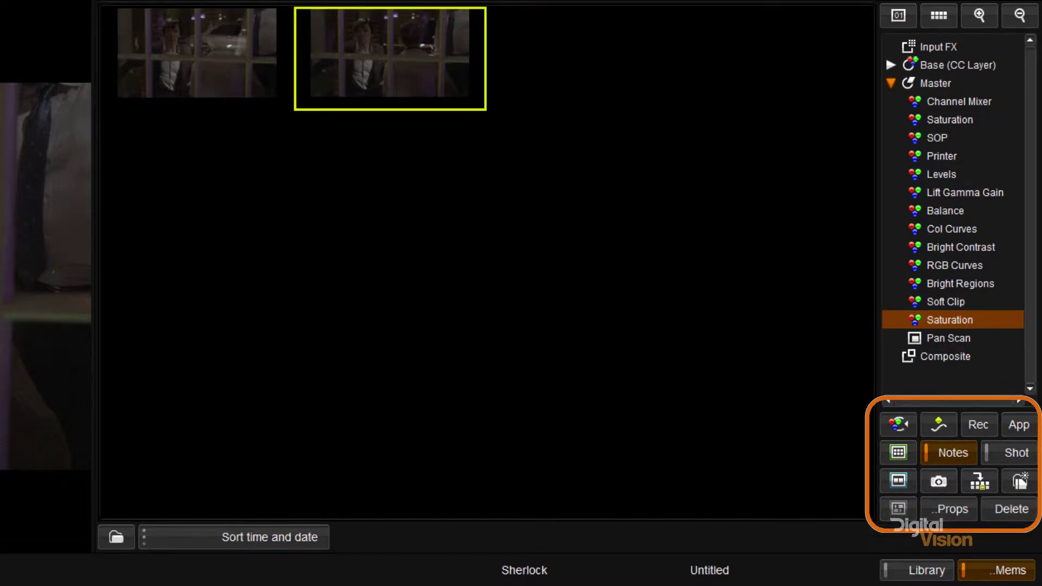
click(947, 509)
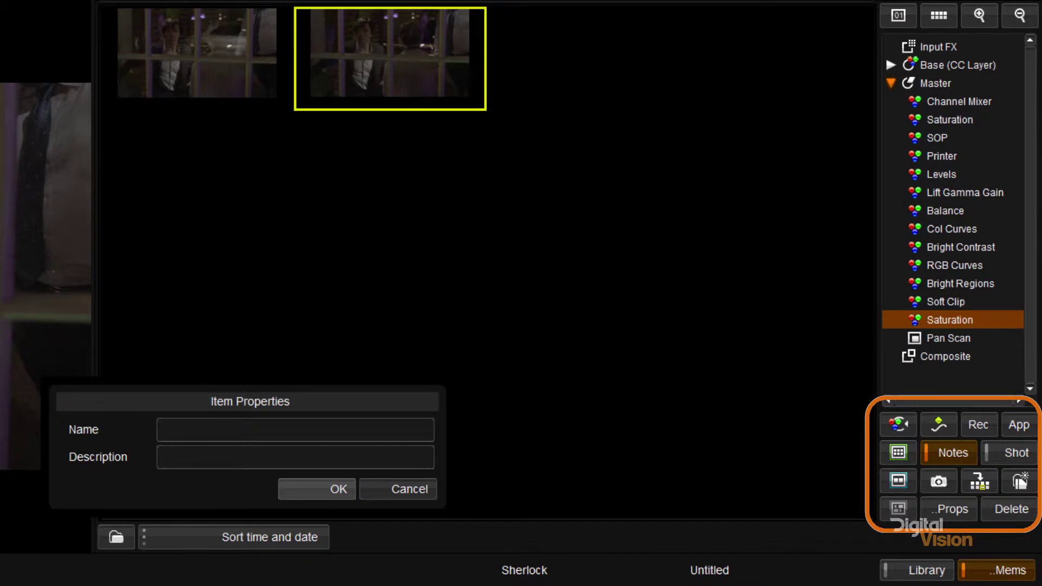
click(399, 488)
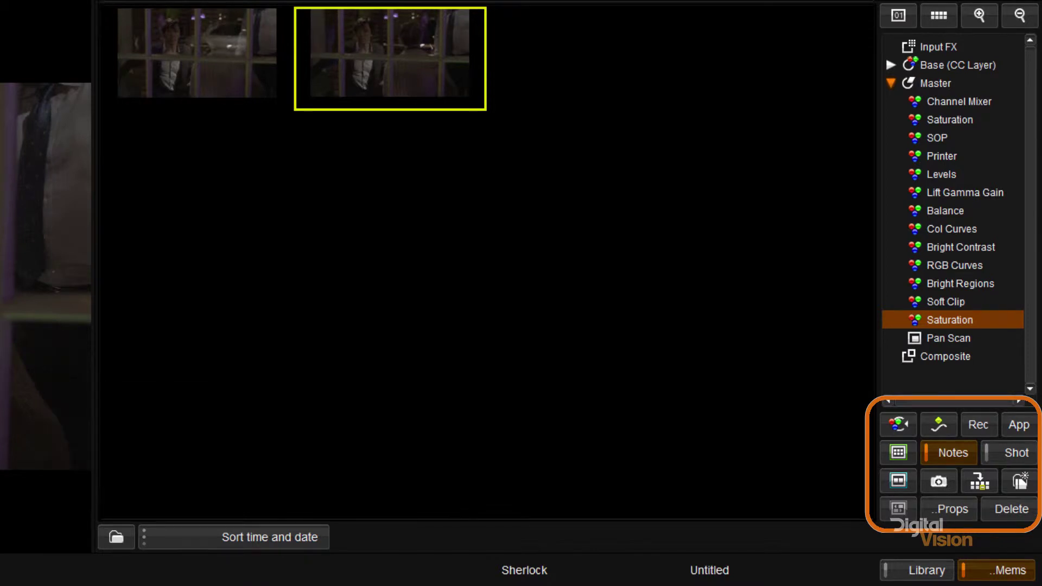
- Return to the shot storyboard and change its display from Event to Track
mouse_move(343, 86)
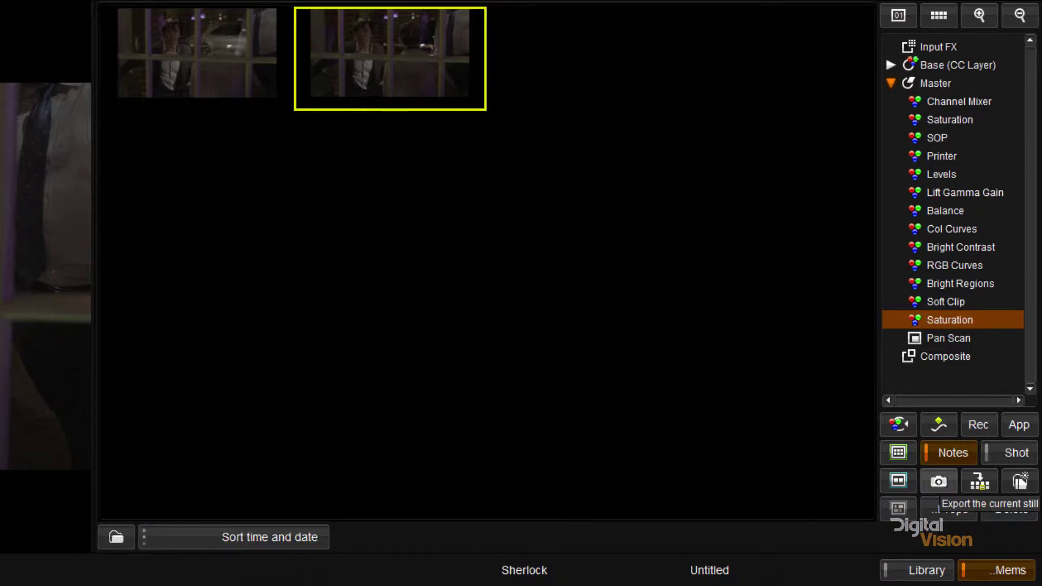
click(1008, 453)
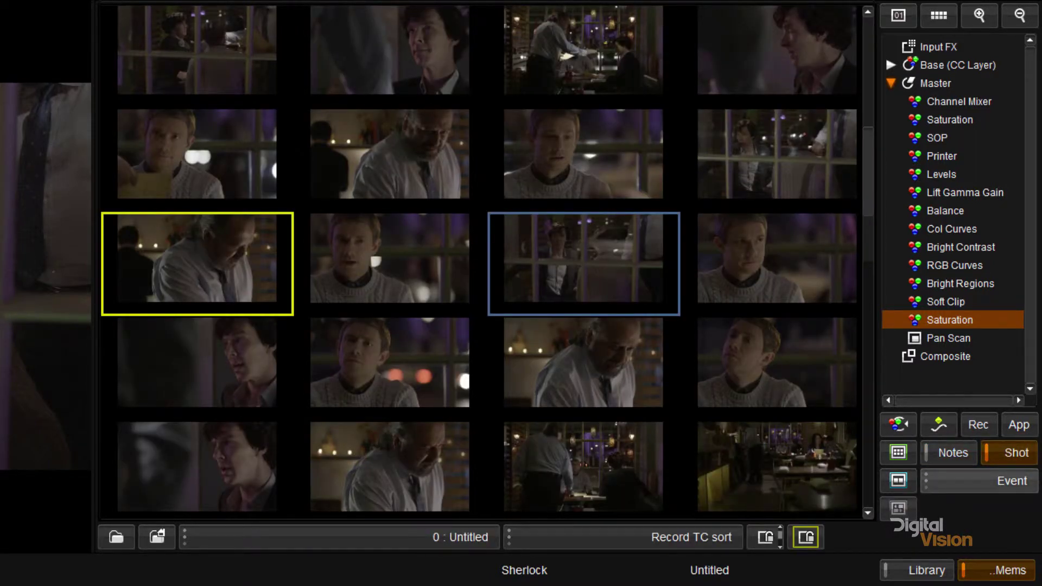
click(977, 480)
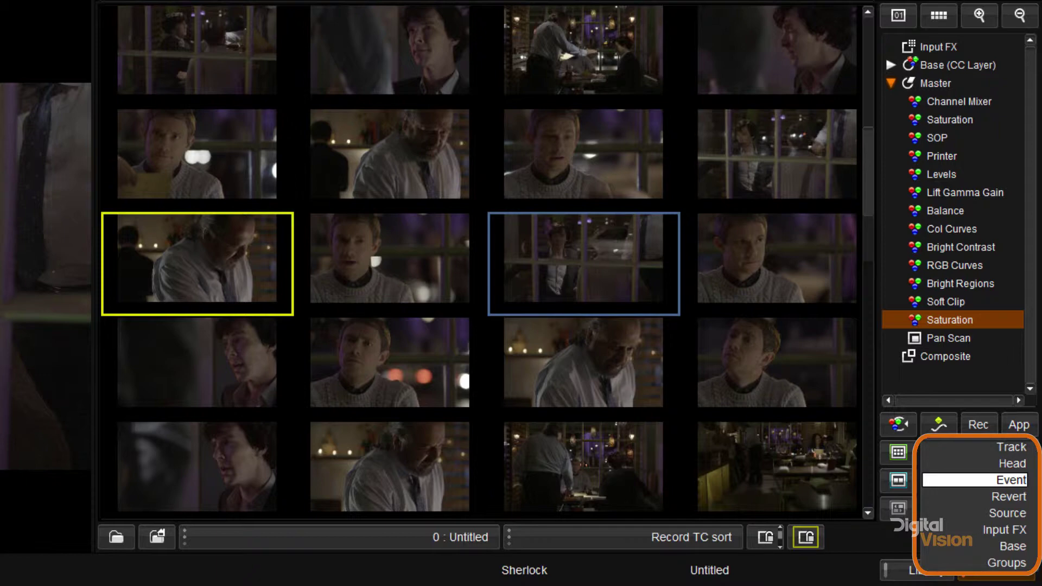
key(Up)
key(Up)
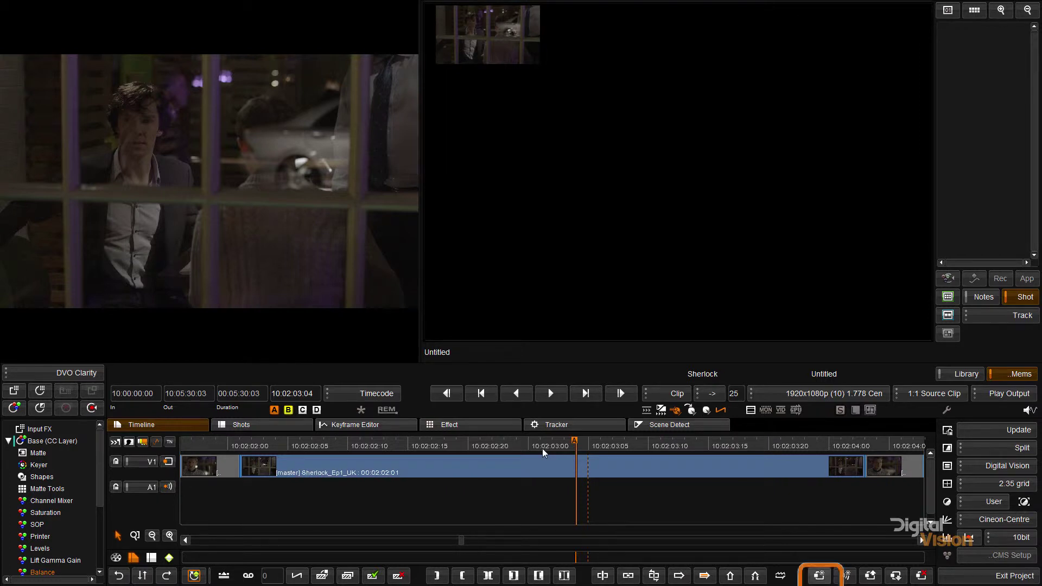
- Add video track V2 and move the two shots after shot 32 onto it, starting above the start of shot 32
key(ctrl+t)
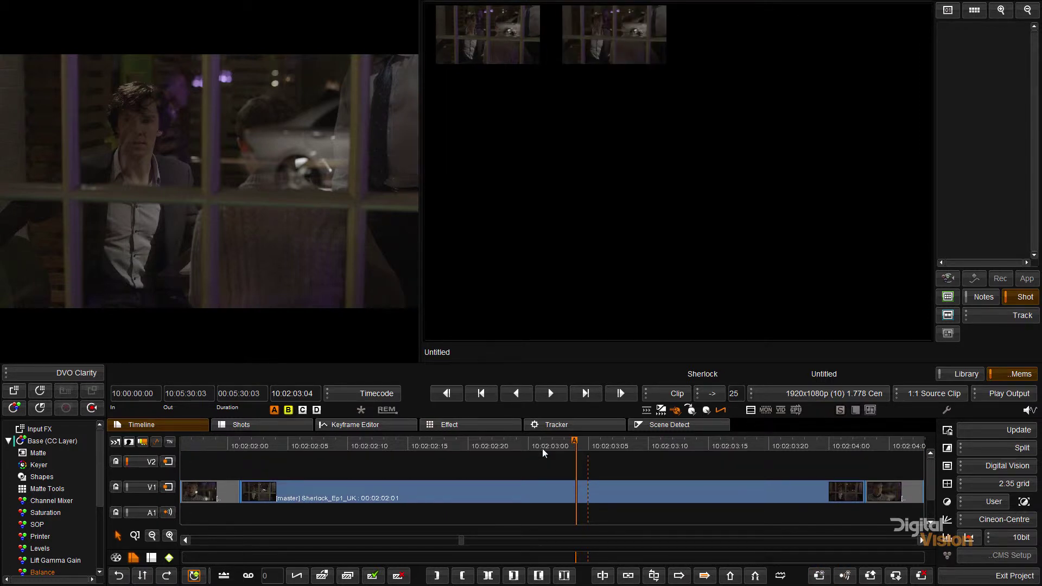
scroll(543, 452, down, 4)
scroll(544, 453, down, 1)
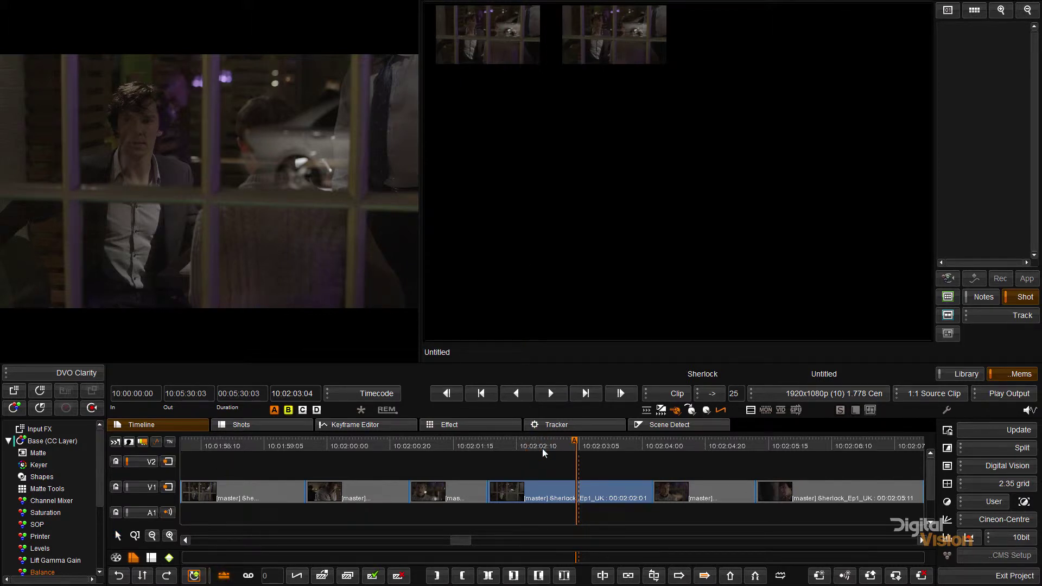
drag(705, 463, 760, 465)
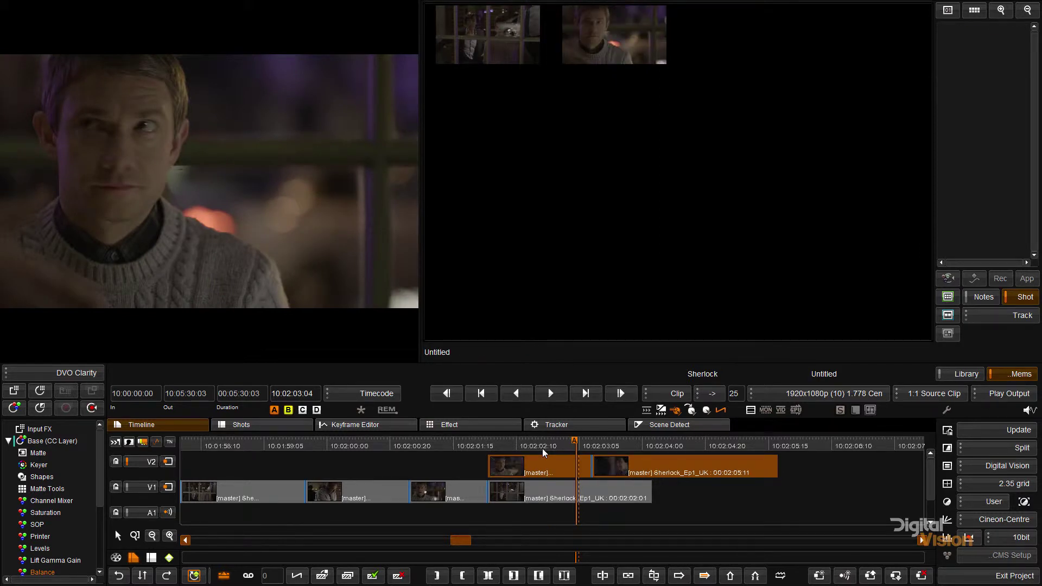
- Place the playhead at 10:02:02:22, within the first shot on track V2
click(543, 453)
key(Right)
key(Right)
key(Right)
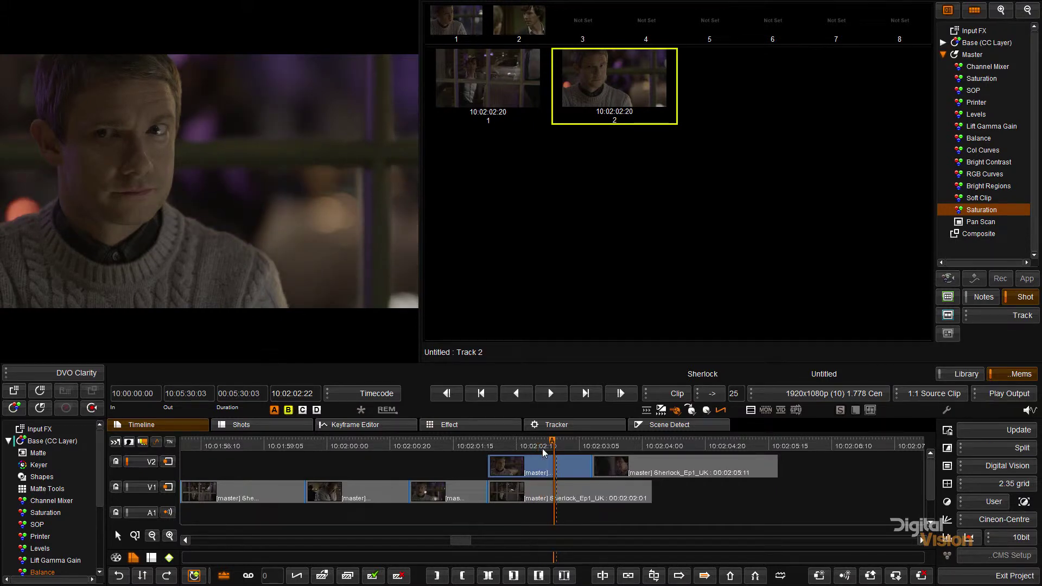
- Split the viewer to compare the current frame with the track 1 shot, and shift the dividing line slightly
key(s)
key(Left)
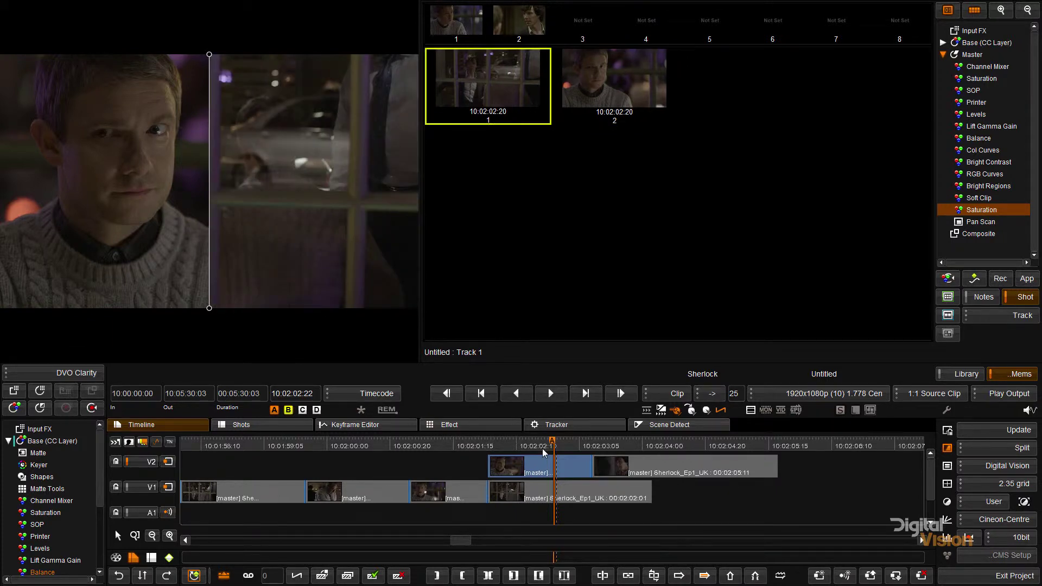
drag(209, 182, 311, 192)
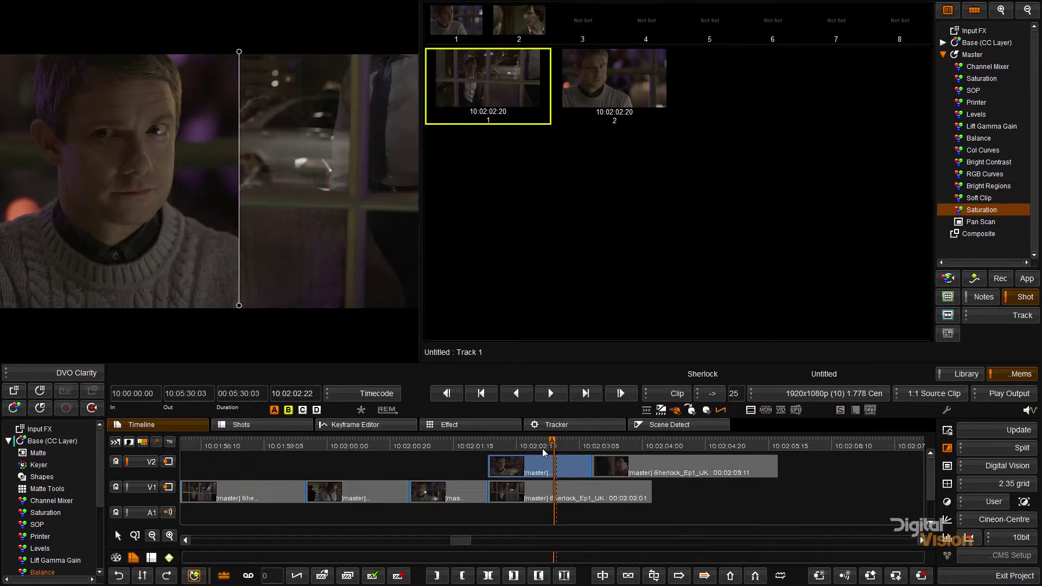
- Change the storyboard display from Track to Event
click(999, 315)
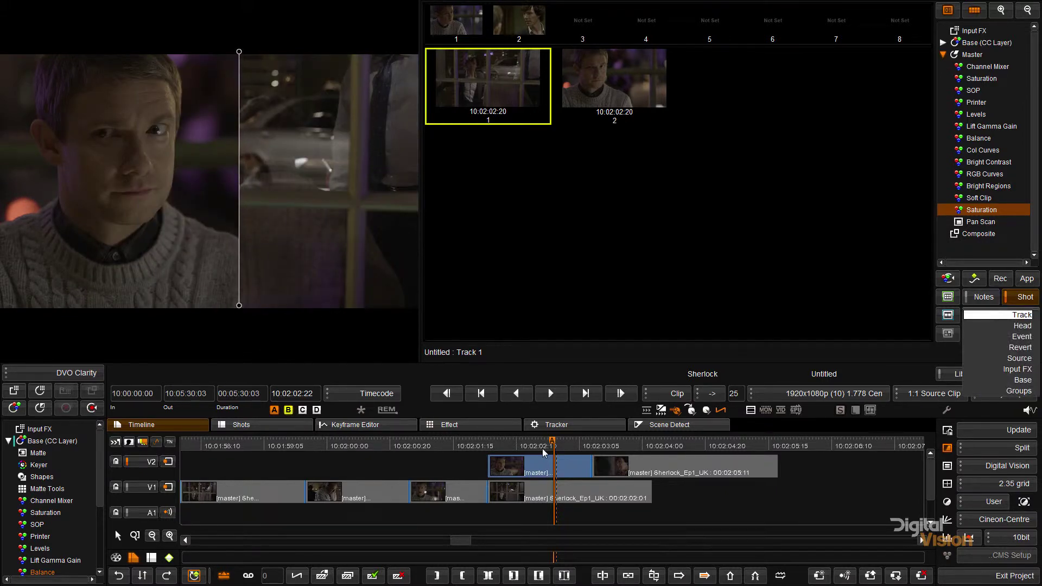
key(Down)
key(Down)
key(Return)
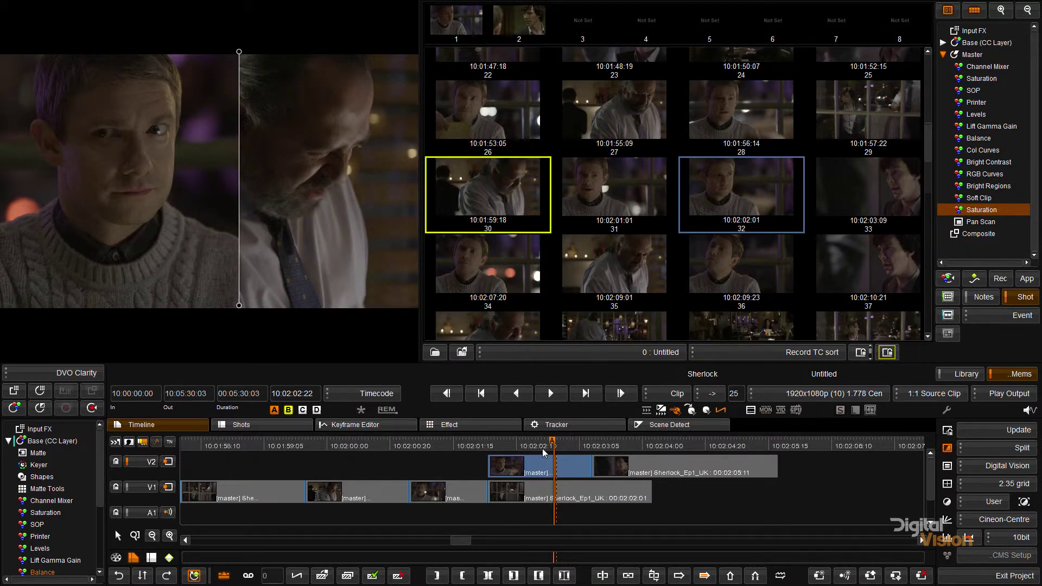
- Compare the current frame with other event shots by moving the selection two rows down and back to shot 30
key(Down)
key(Down)
key(Right)
key(Right)
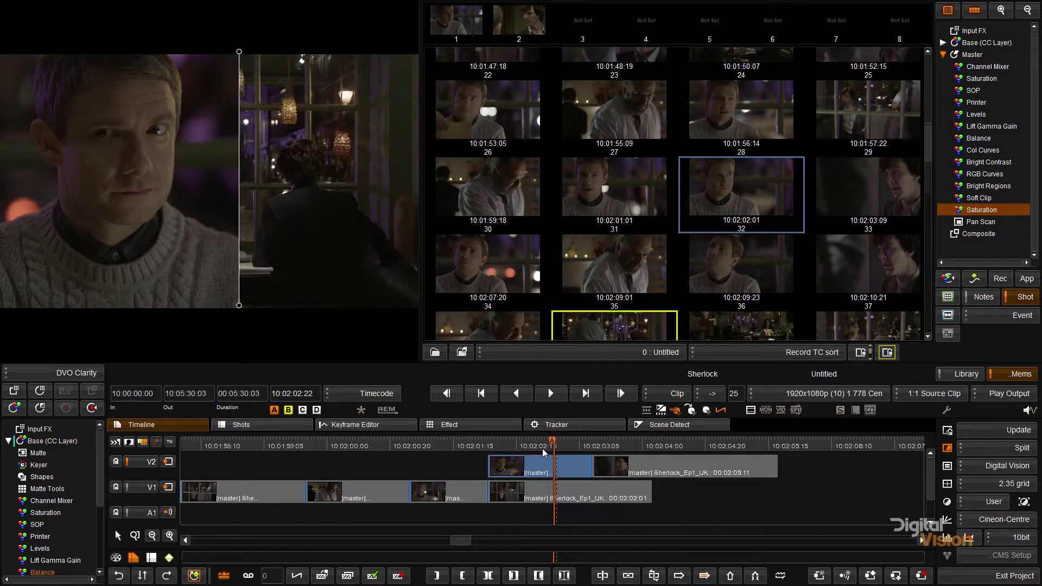
key(Up)
key(Up)
key(Left)
key(Left)
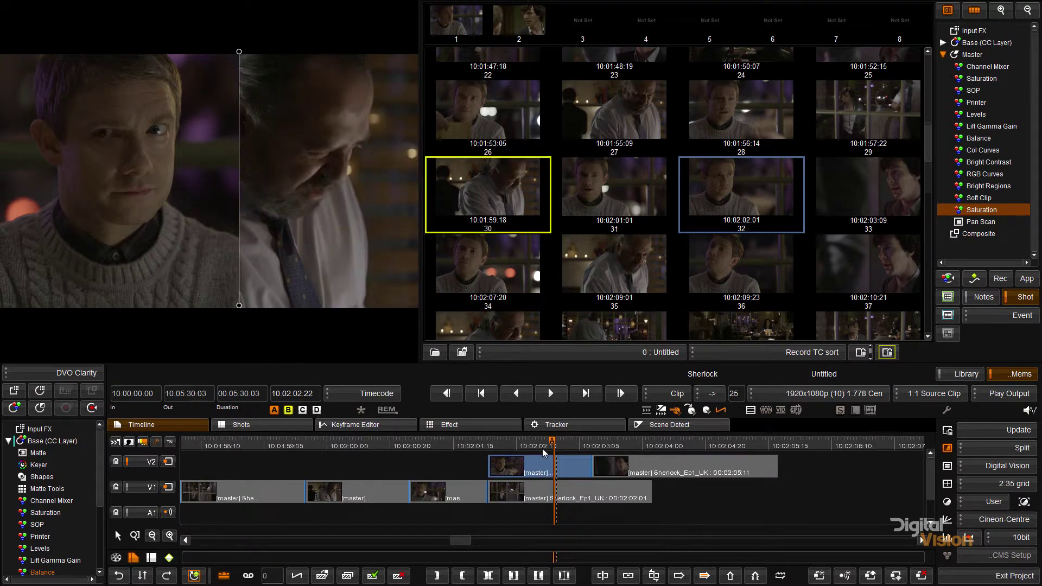
- Change the storyboard display to Head and place head B at 10:00:28:07 on the timeline
click(998, 315)
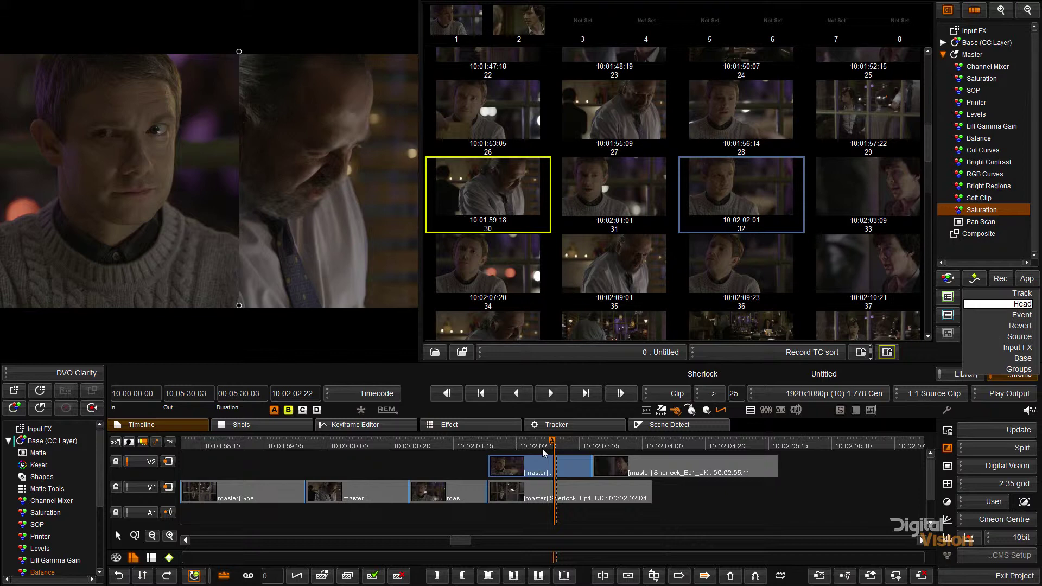
key(Return)
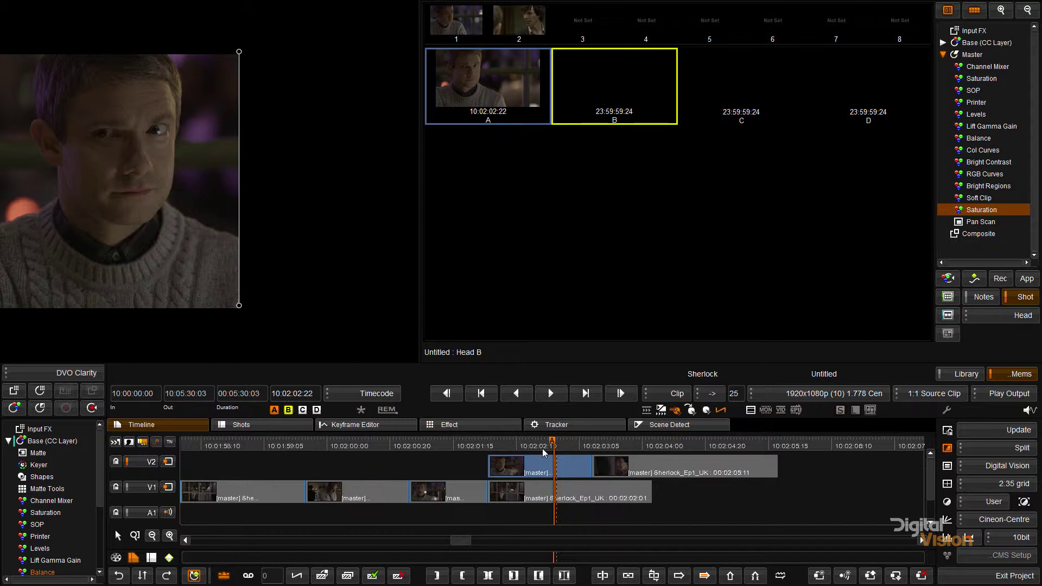
scroll(543, 452, down, 8)
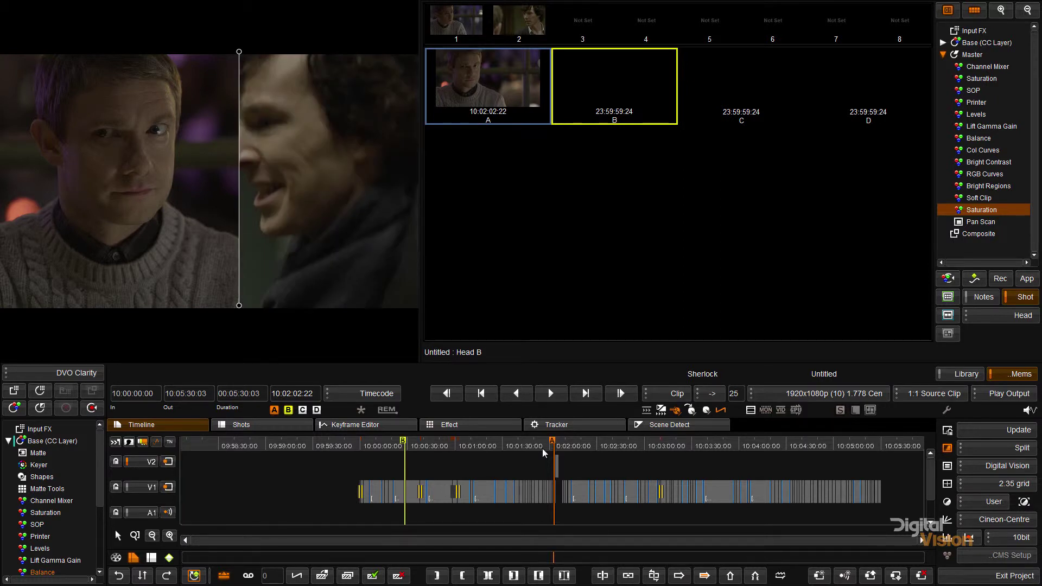
- Move head A to 10:00:47:05, in the street shot with the parked cars, for comparison with head B
key(Up)
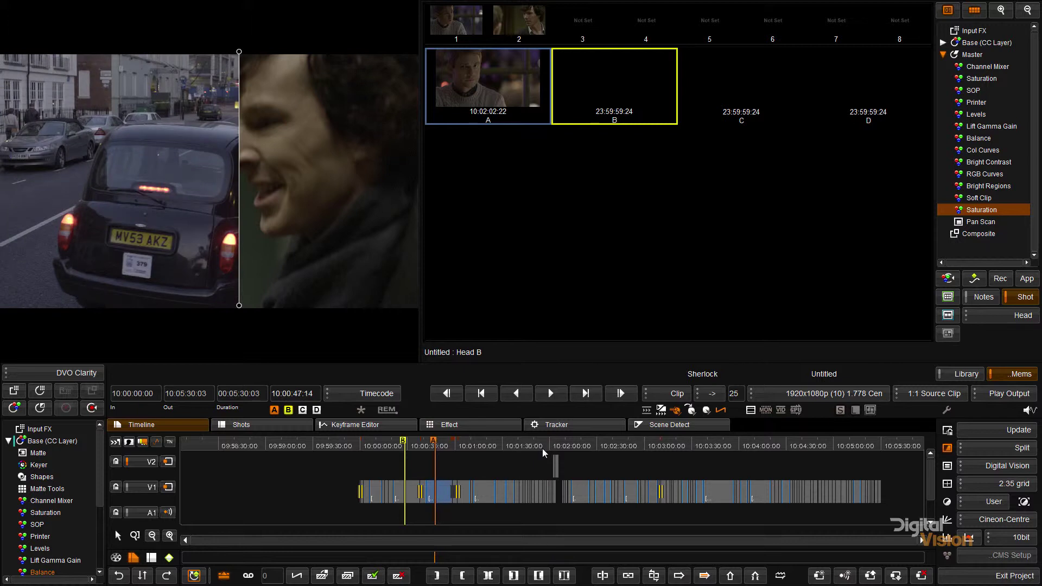
key(Left)
key(Left)
key(Left)
key(Left)
key(Left)
key(Left)
key(Left)
key(Left)
key(Left)
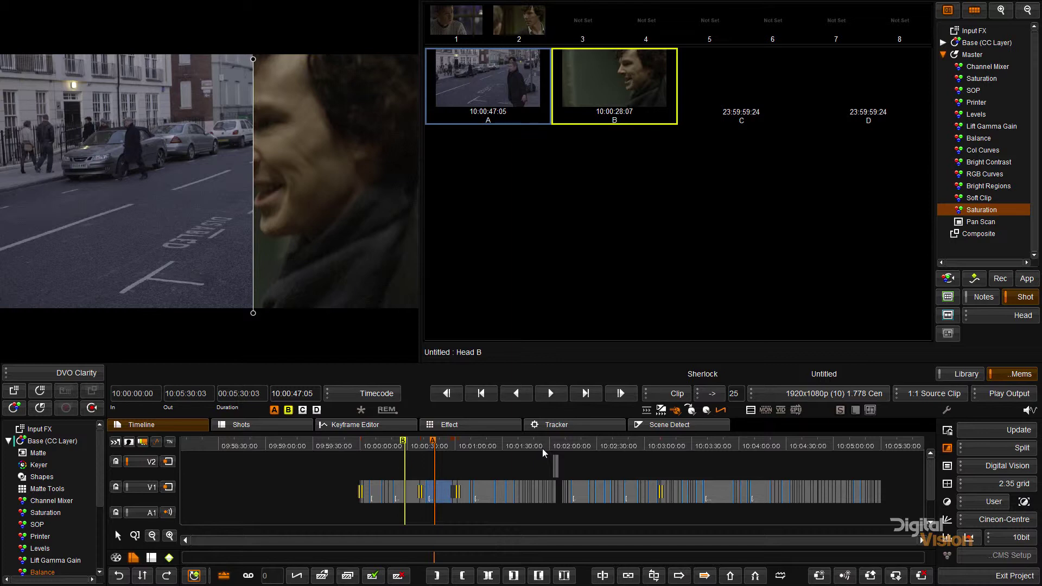
- Alternate the comparison source between head C and head B, ending on head B
key(c)
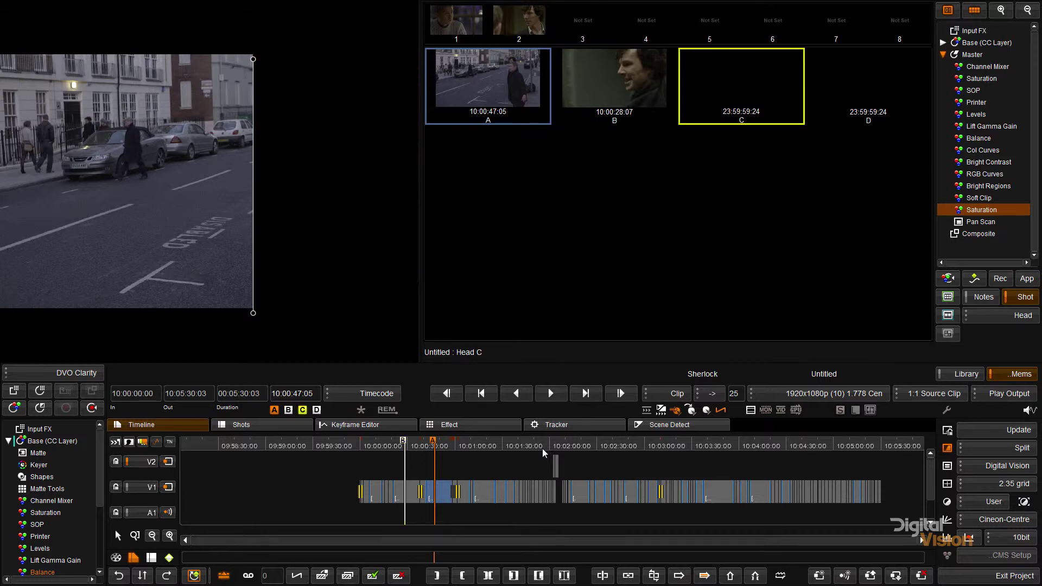
key(b)
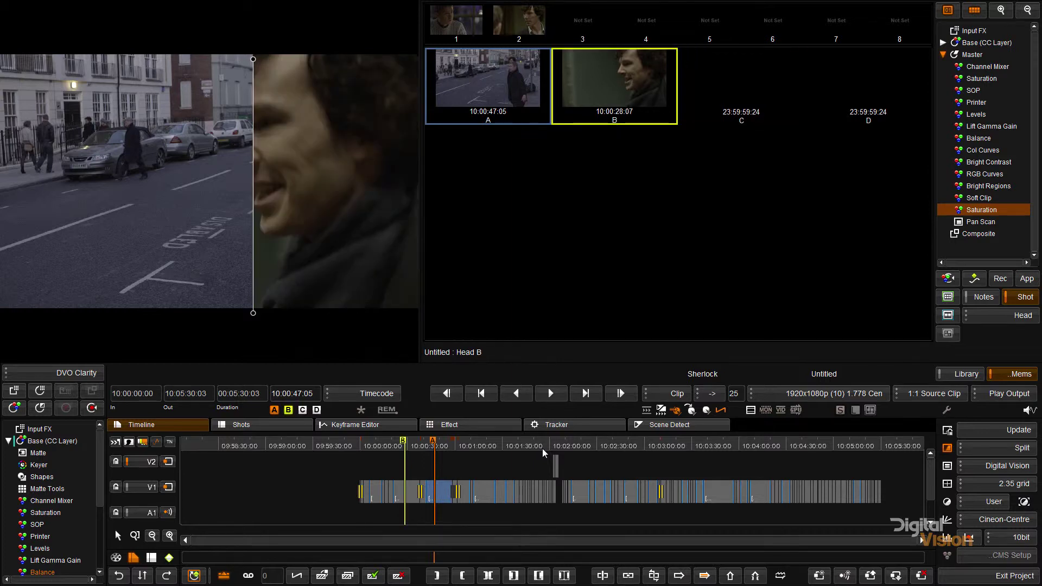
key(c)
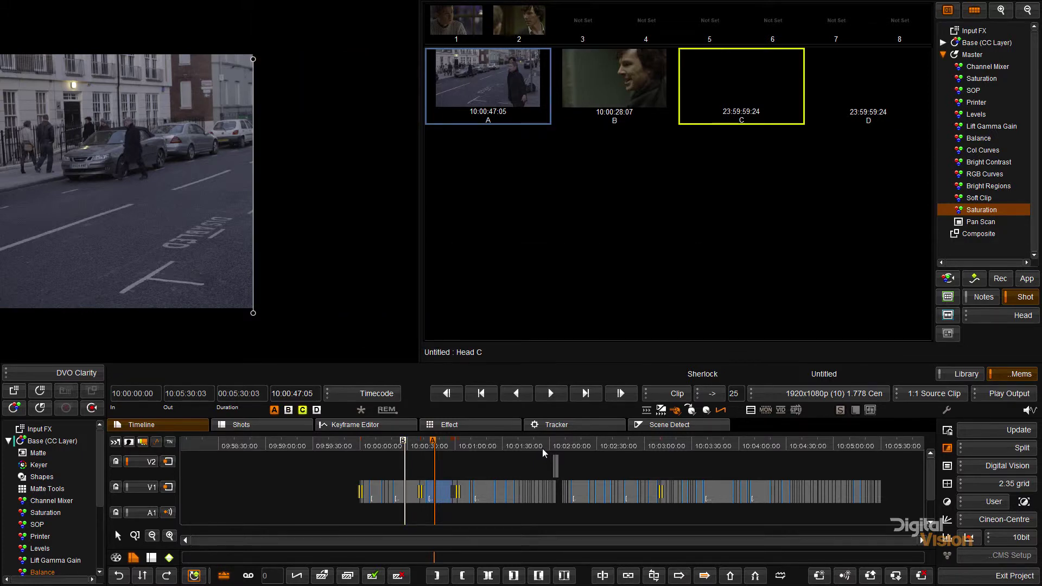
key(b)
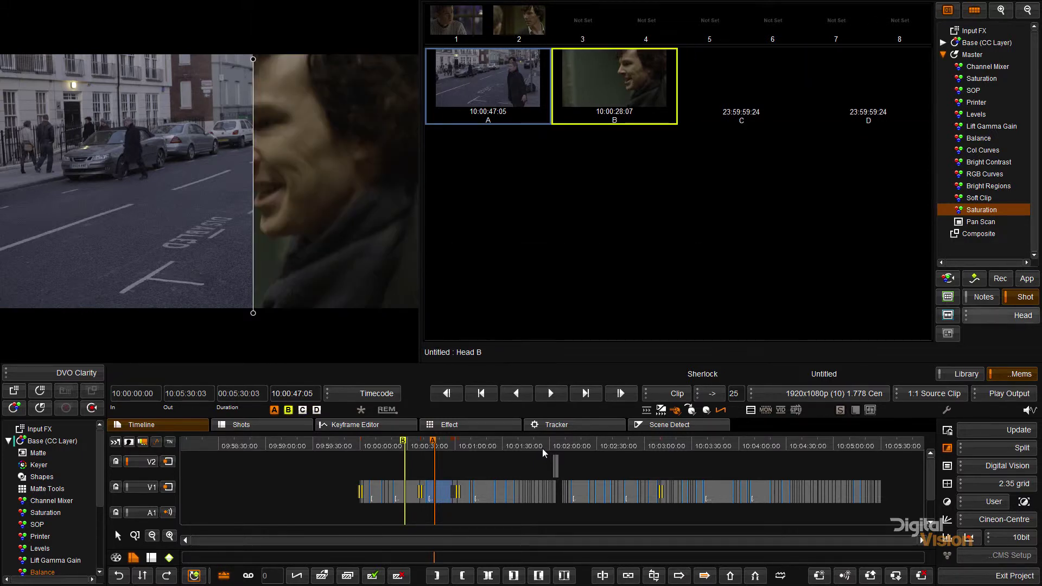
- Change the storyboard display to Revert to compare the frame with the shot's reverted version
key(Down)
key(Down)
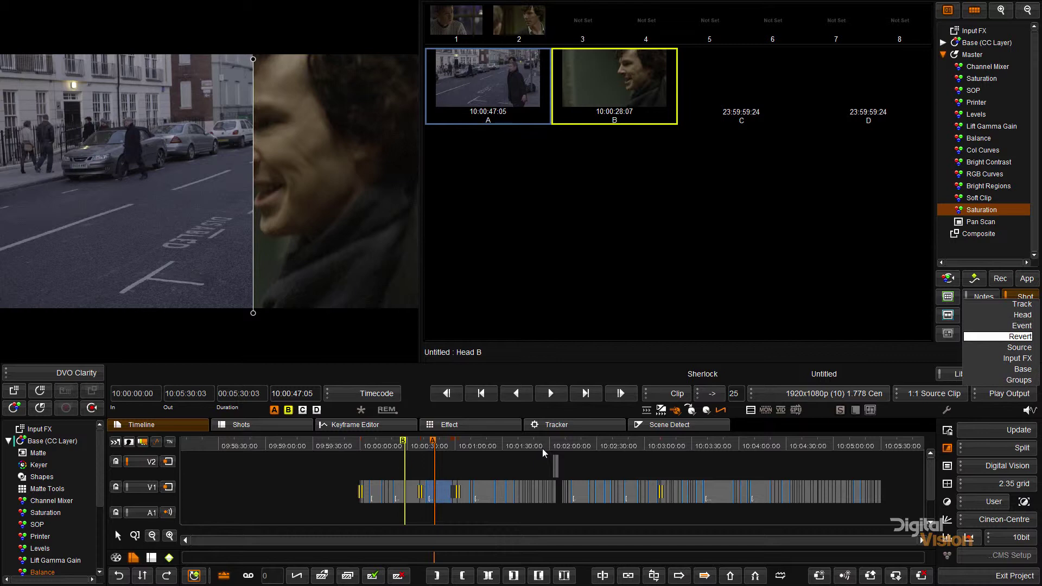
key(Return)
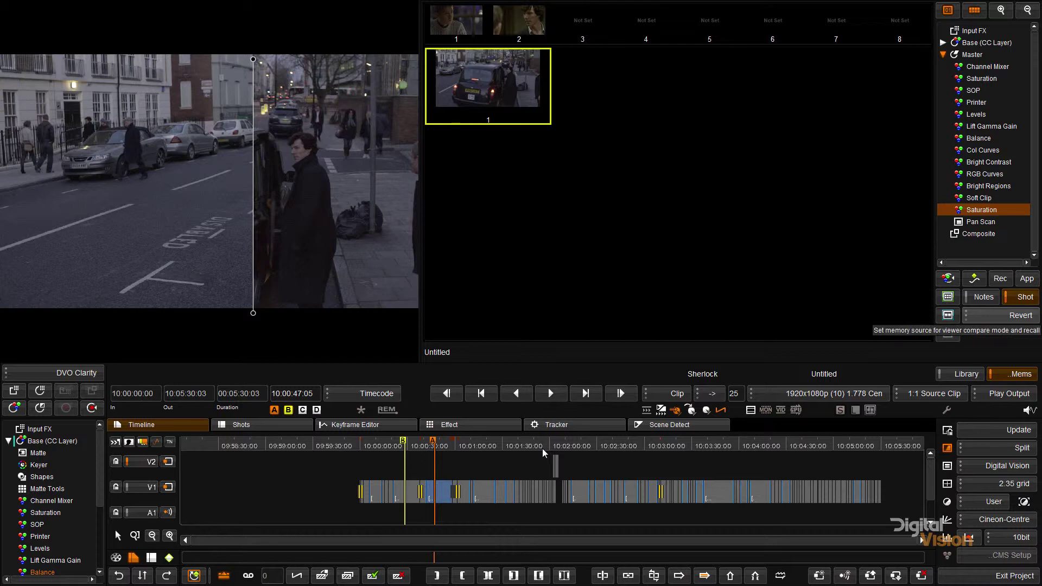
- Change the storyboard display to Source and raise the Base layer's Saturation to 3.496 to compare it with the source image
click(1000, 315)
key(Down)
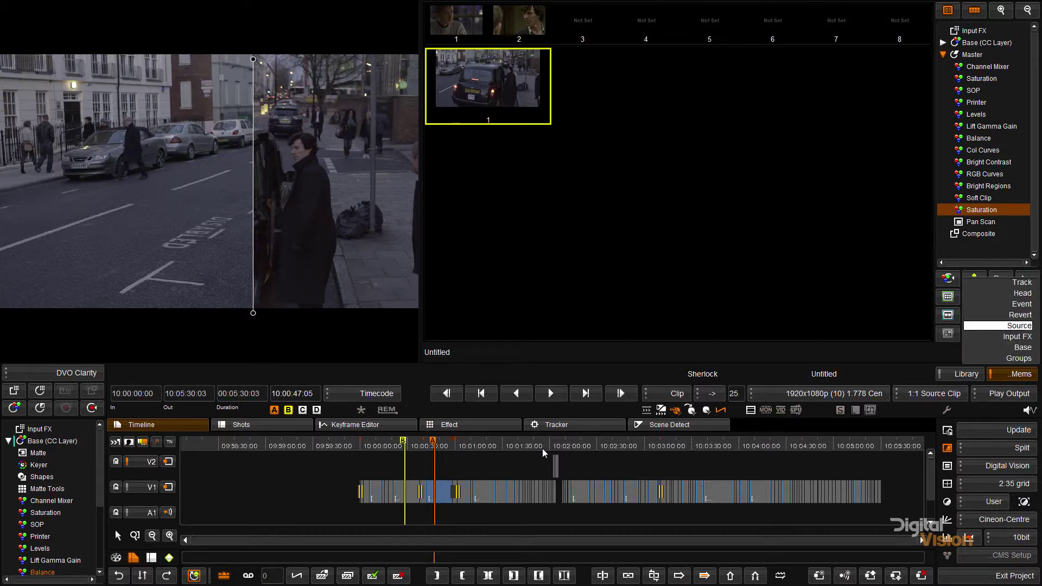
key(Return)
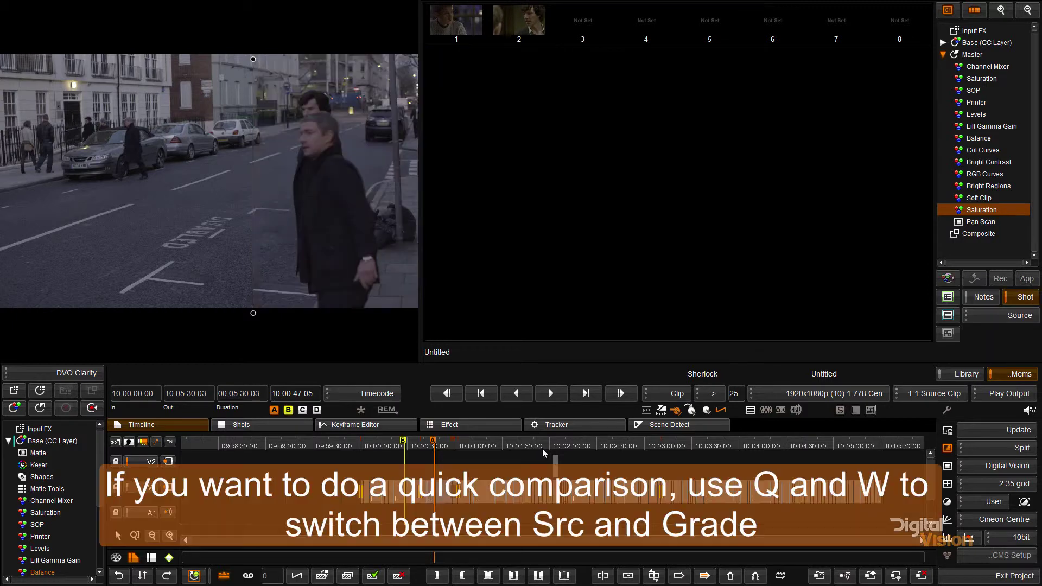
key(g)
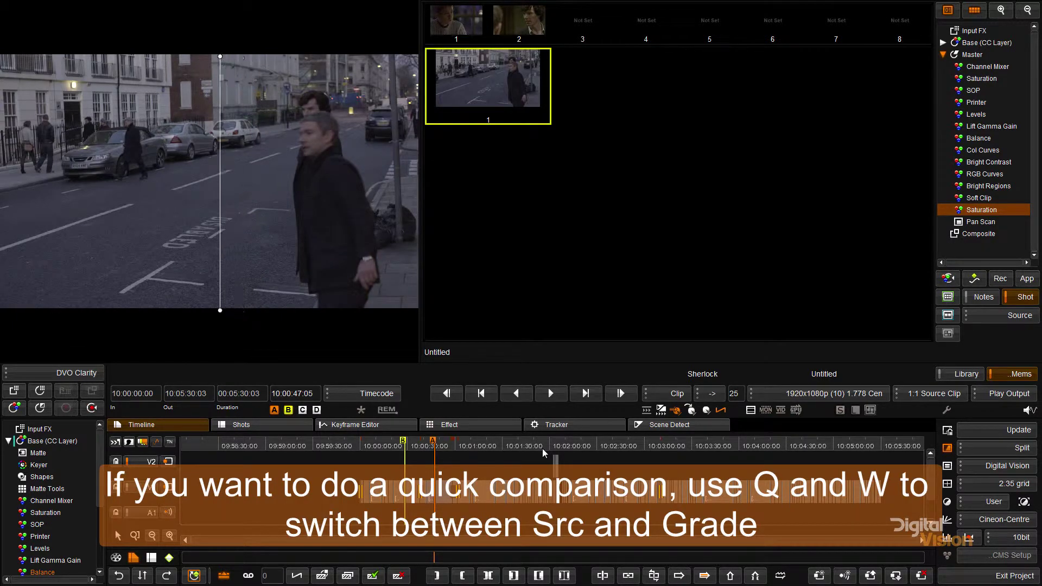
key(e)
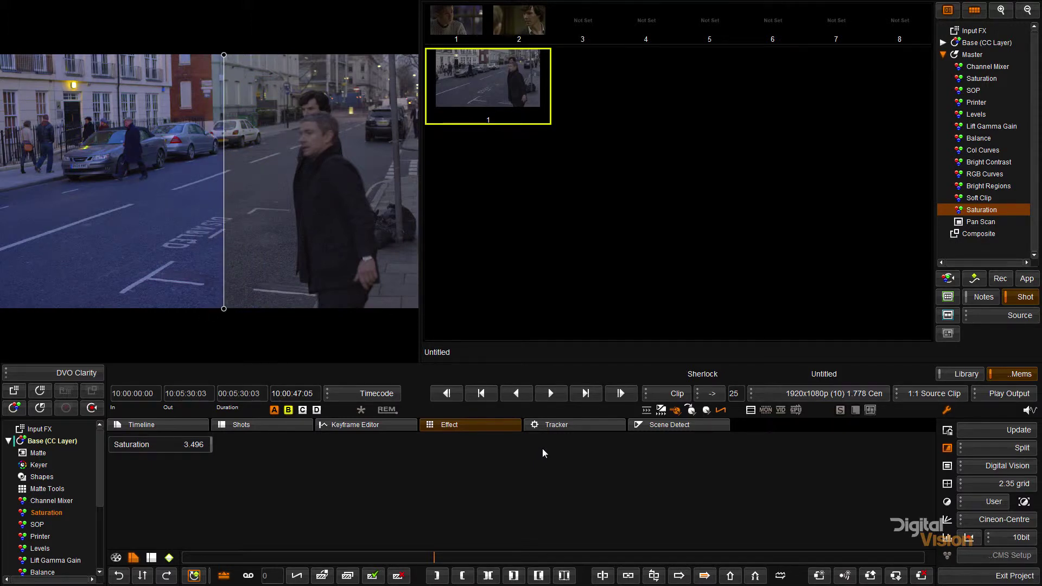
- Change the storyboard display to Groups with the viewer split turned off, and open the groups folder list
click(1000, 315)
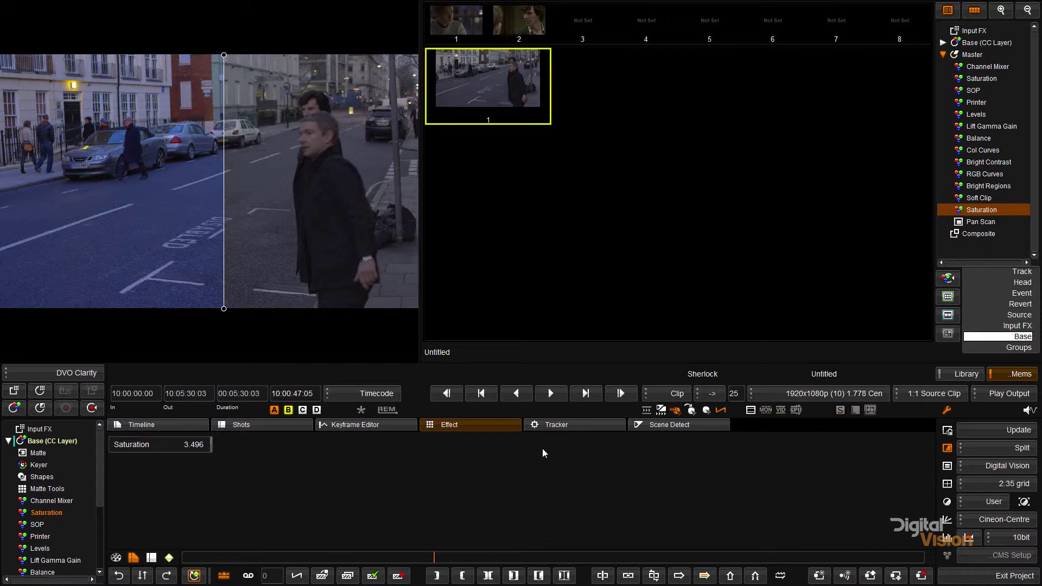
key(Down)
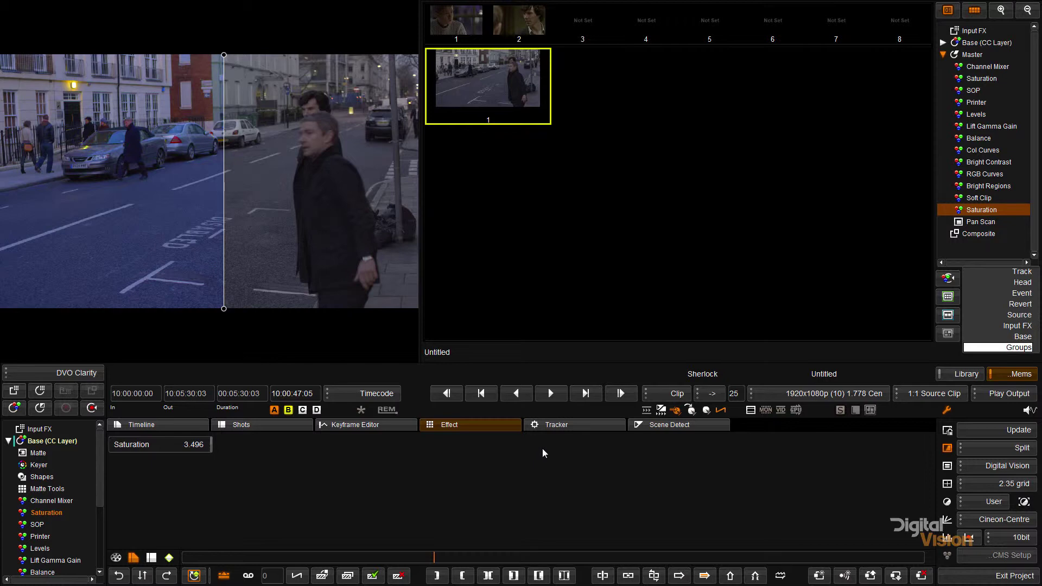
key(Return)
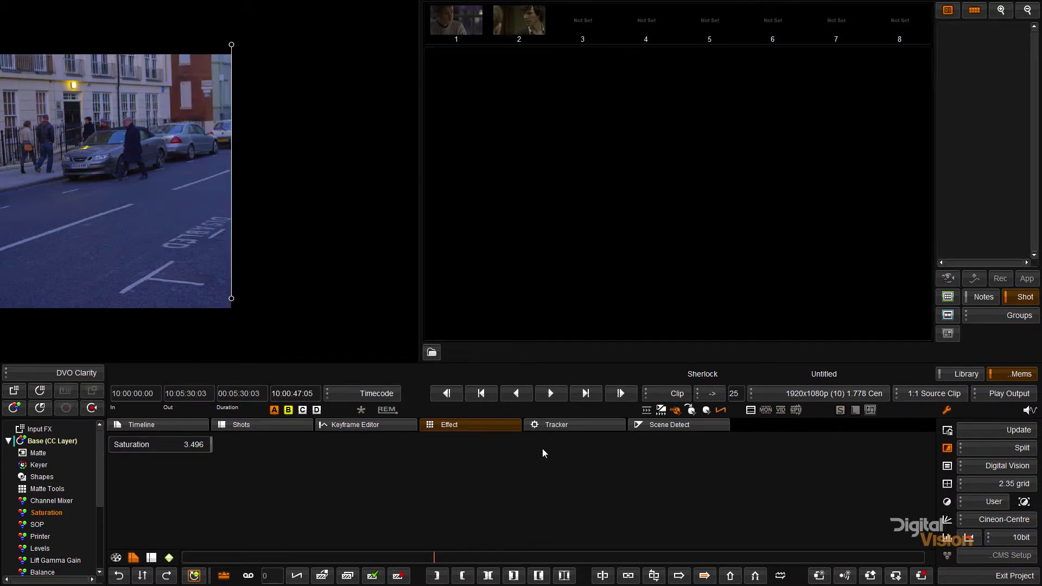
key(s)
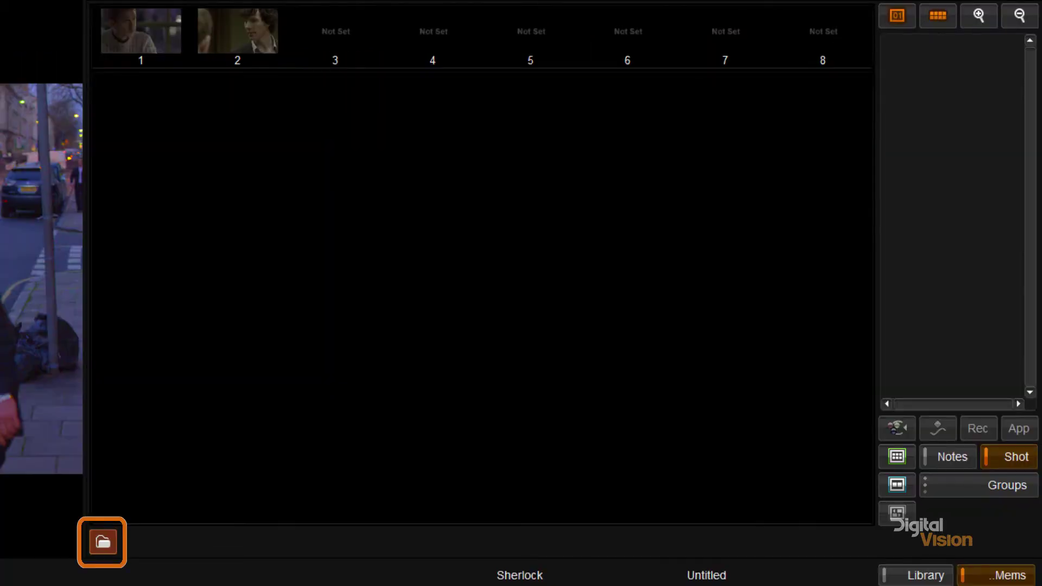
click(431, 352)
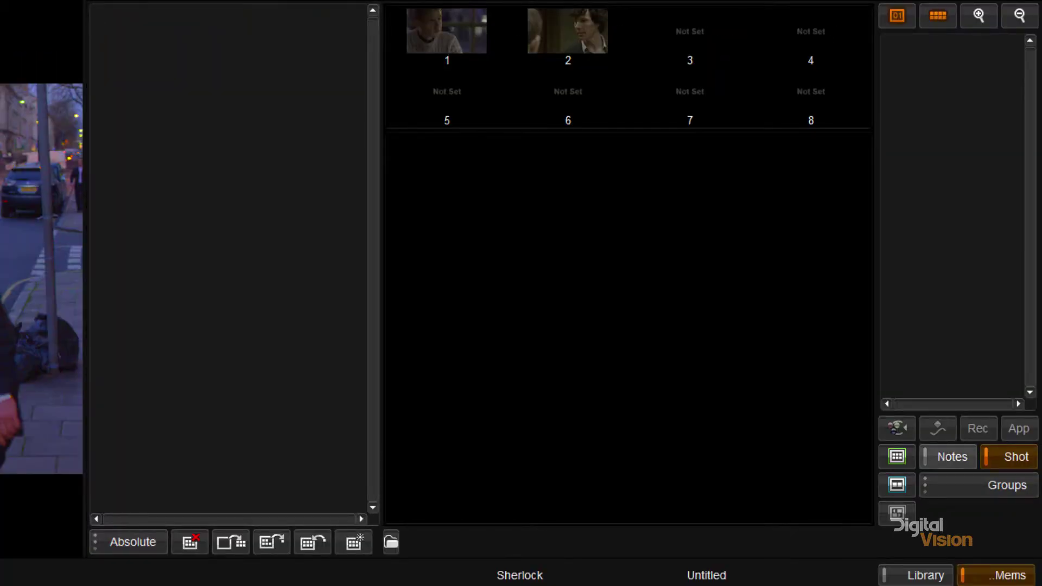
- Show the stored notes with their folder list and browse each note folder, ending on Sherlock
click(952, 456)
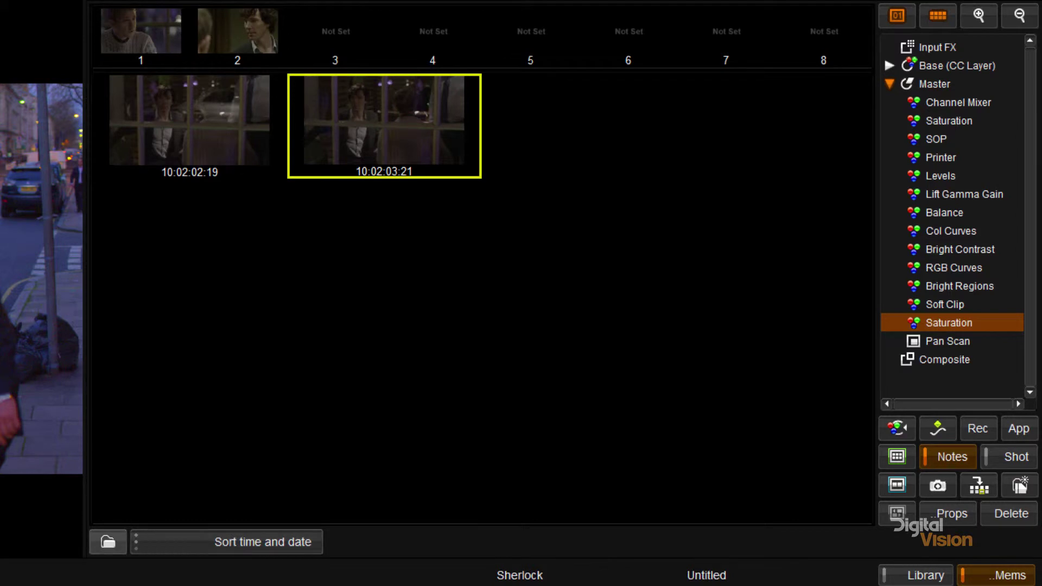
click(107, 541)
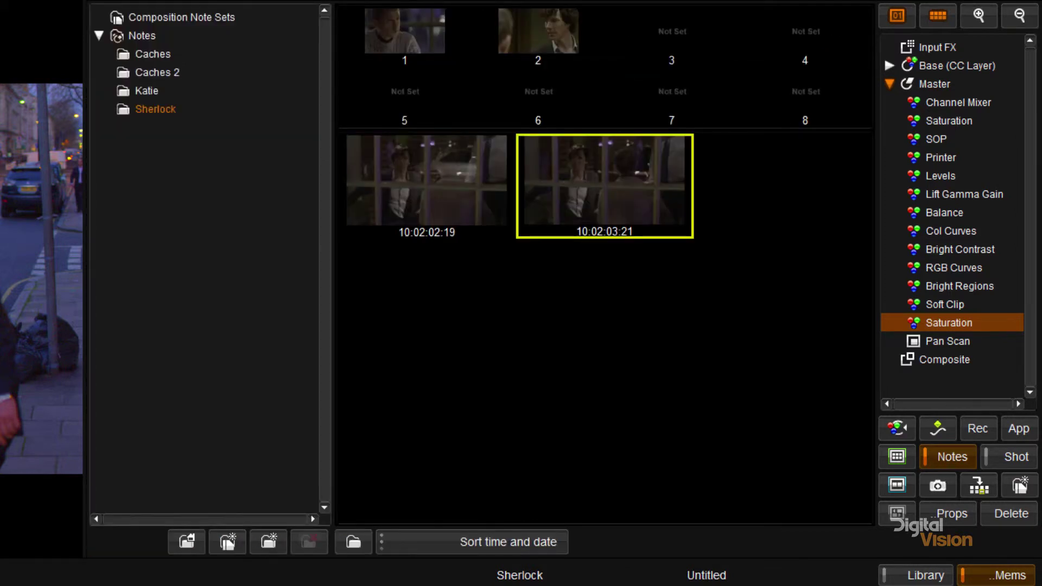
click(152, 54)
click(157, 72)
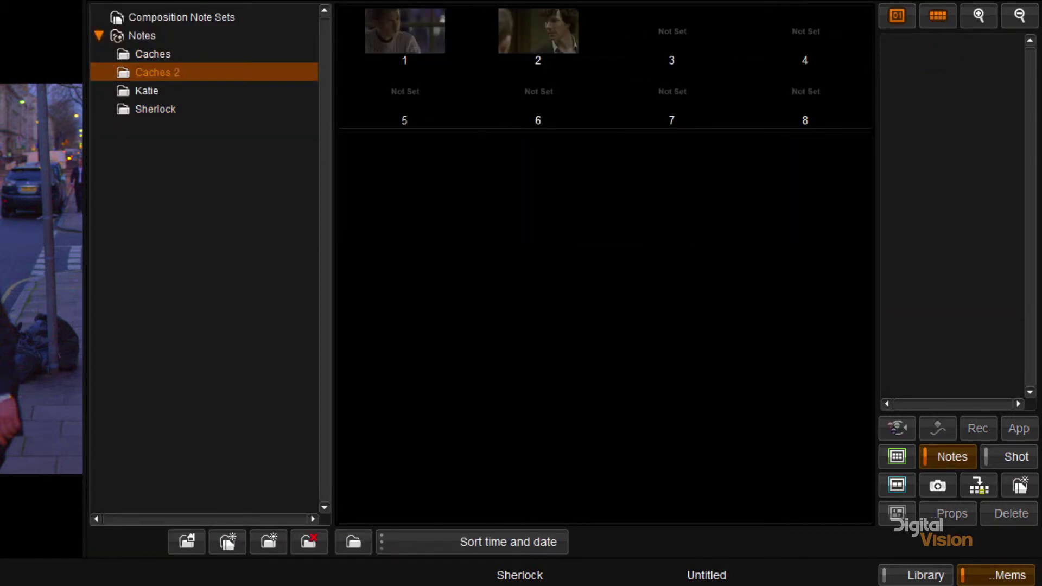
click(147, 91)
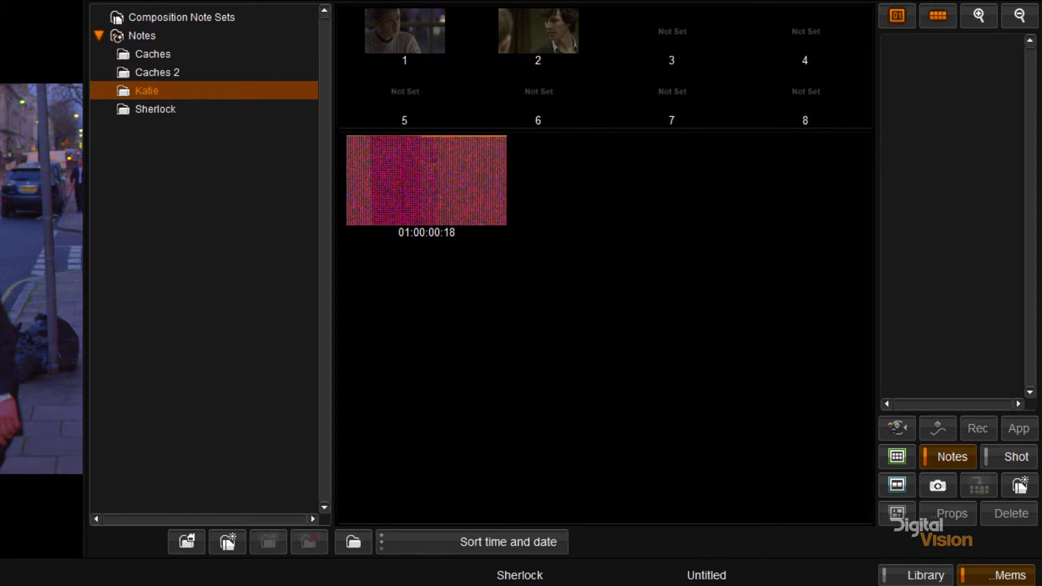
click(155, 108)
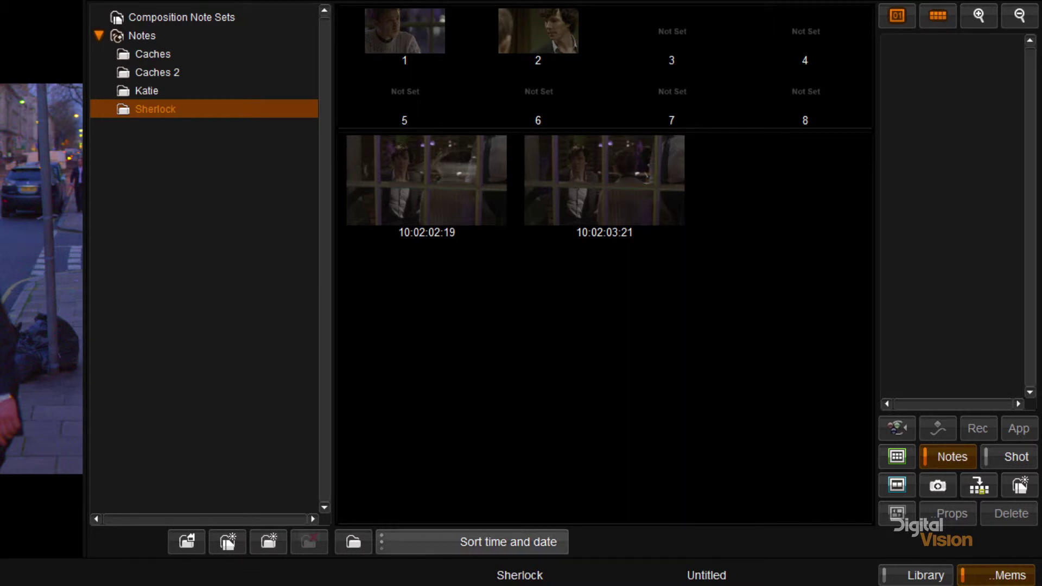
- Return to the shot storyboard and change its display from Groups to Event
click(1007, 456)
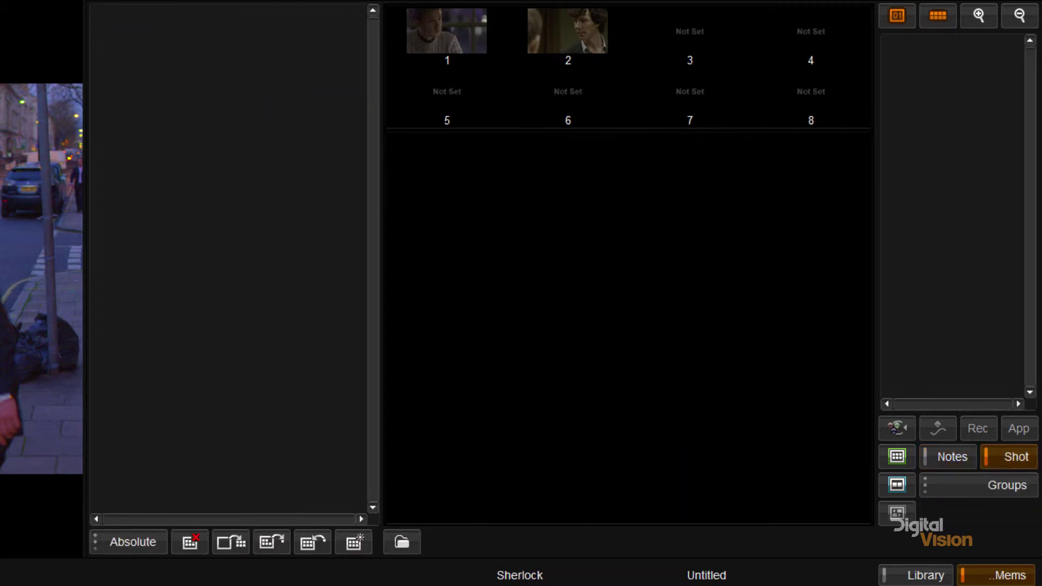
click(978, 485)
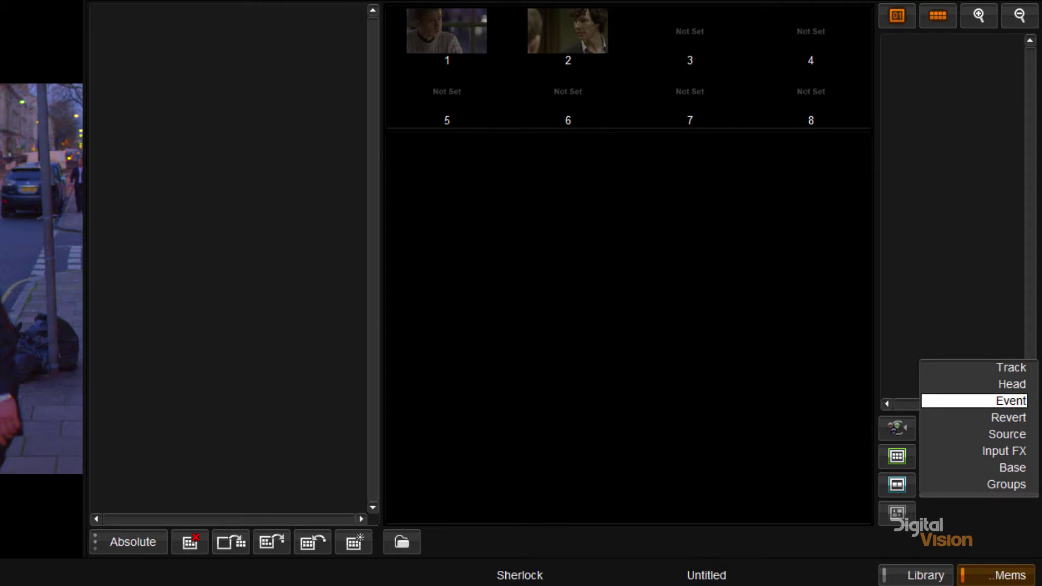
key(Return)
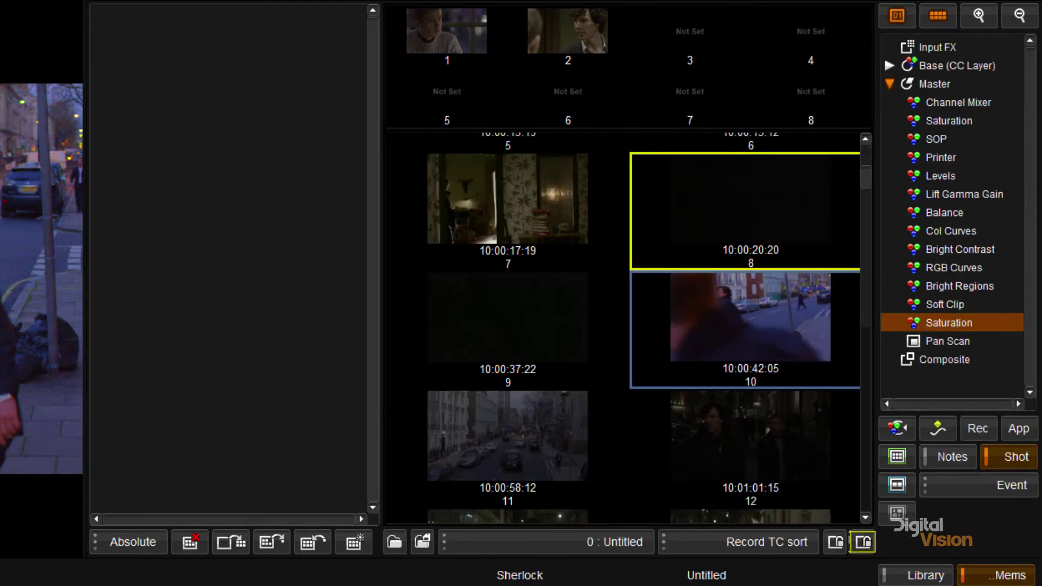
- Hide the folder list beside the storyboard and open the Untitled storyboard list, keeping its selection unchanged
click(394, 541)
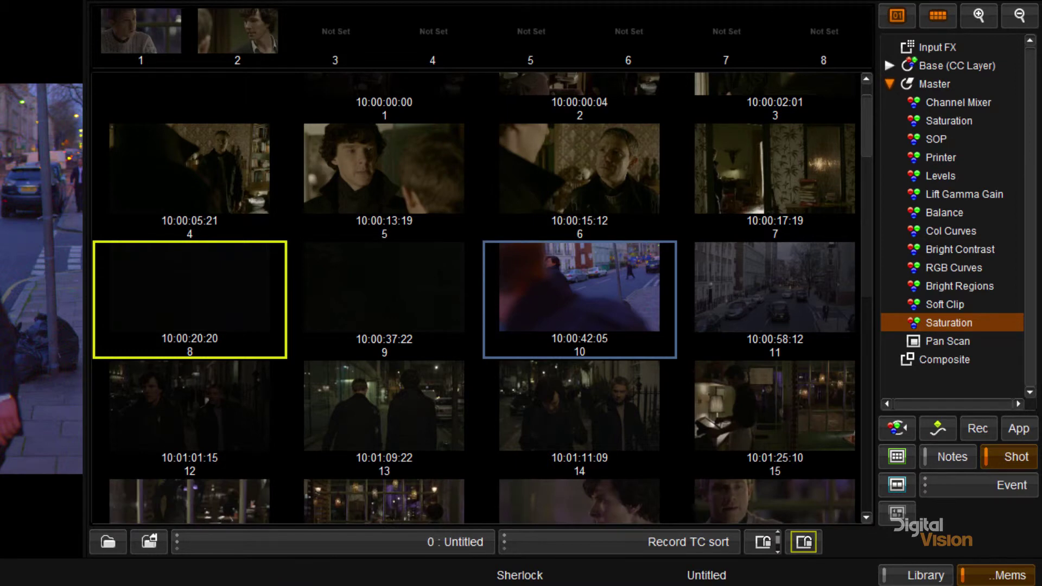
click(333, 541)
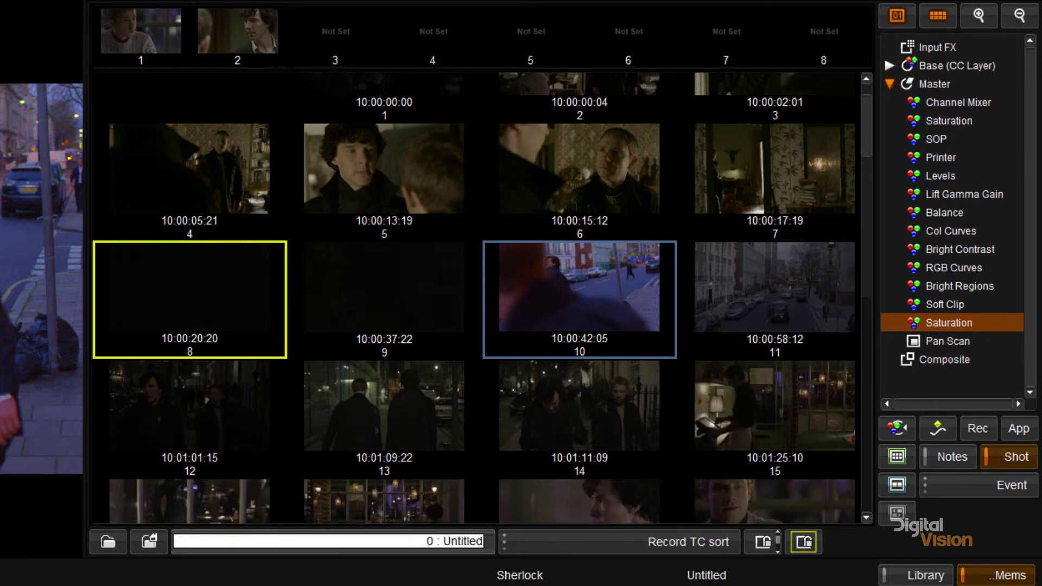
key(Escape)
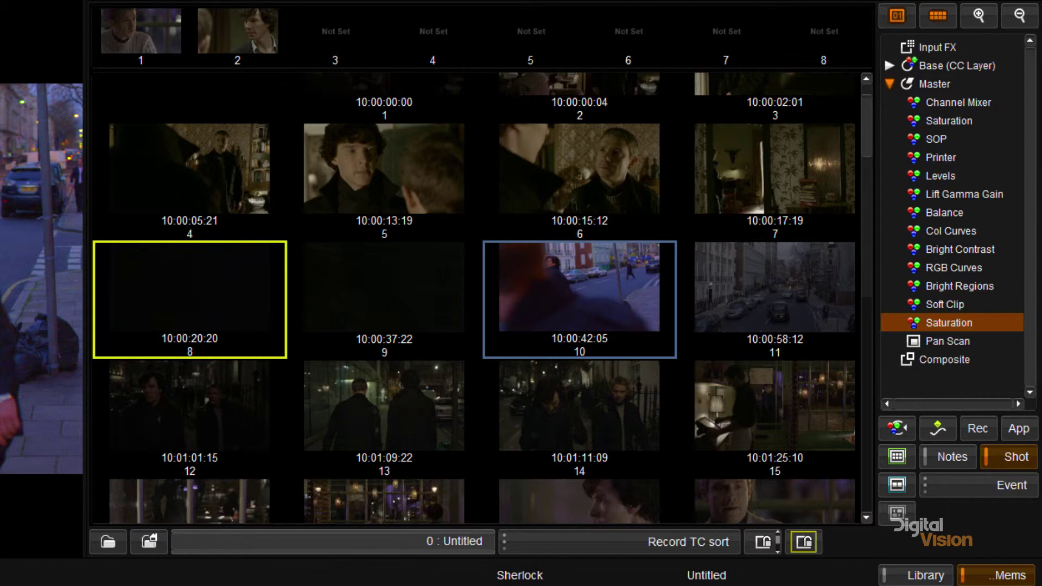
- Try the Source TC and tape sort, look through the whole storyboard, and return to Record TC sort
click(619, 541)
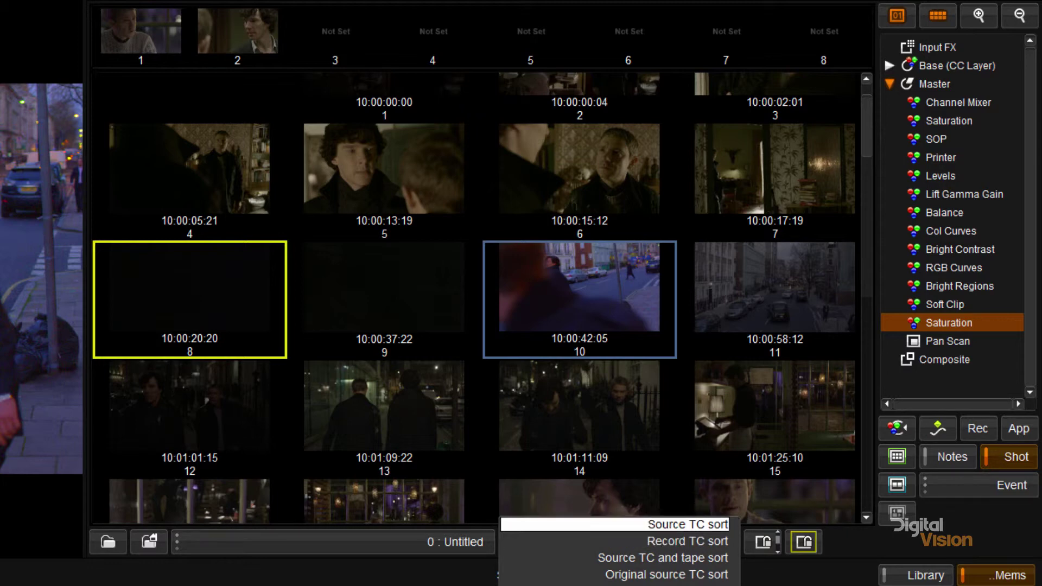
click(663, 558)
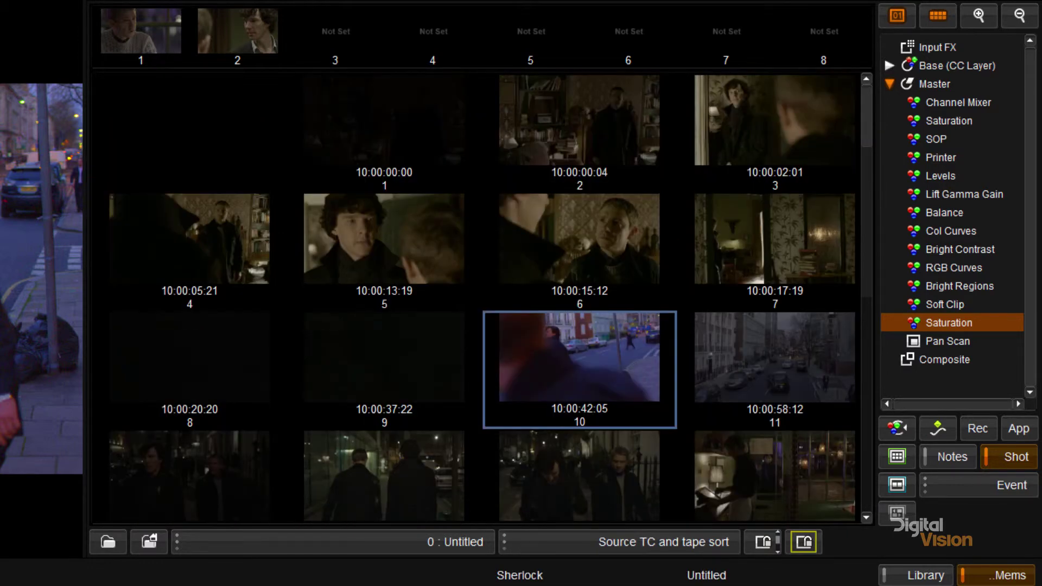
scroll(482, 298, down, 10)
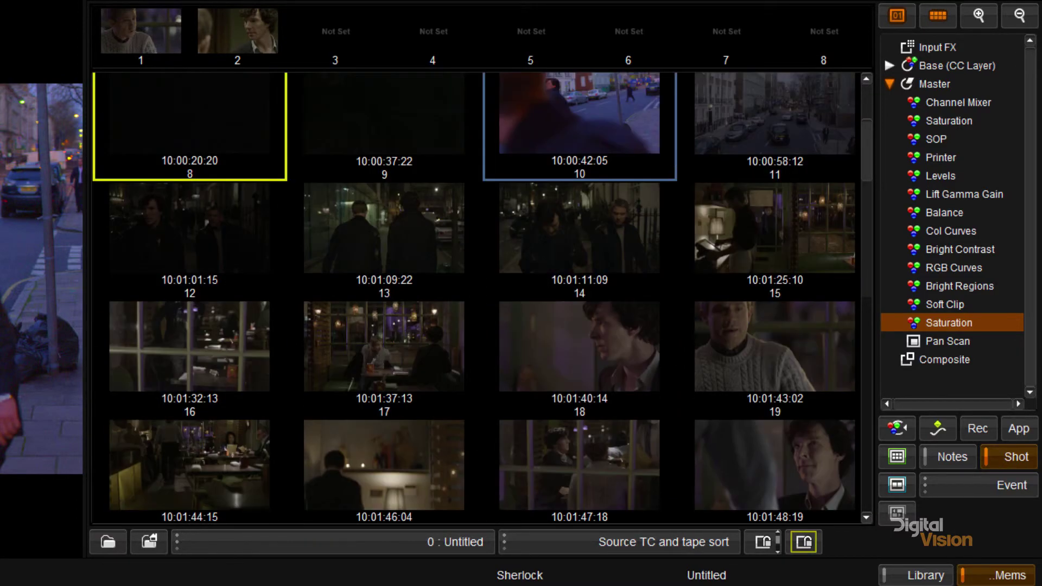
scroll(481, 298, up, 2)
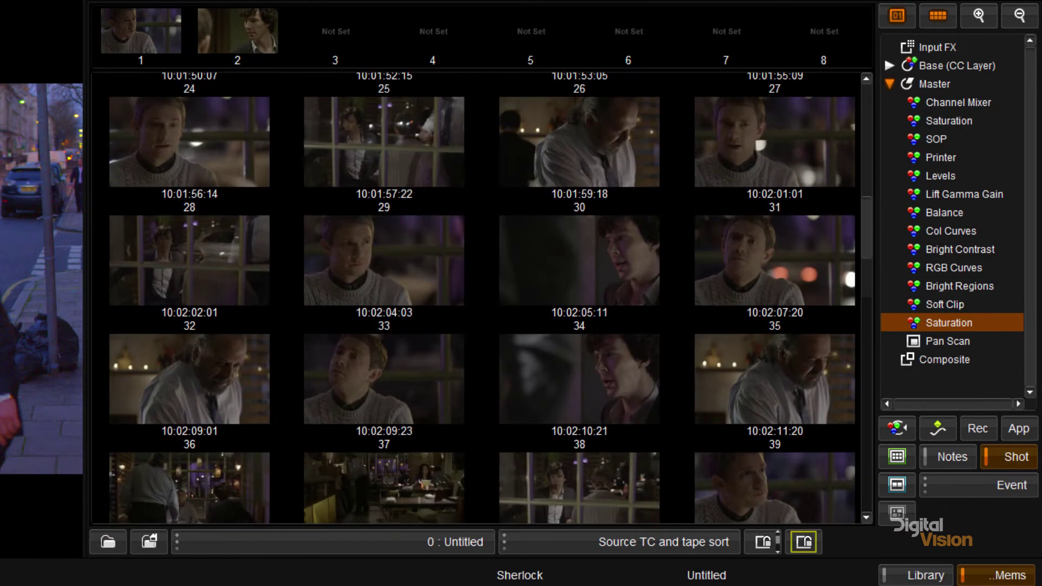
scroll(482, 298, down, 6)
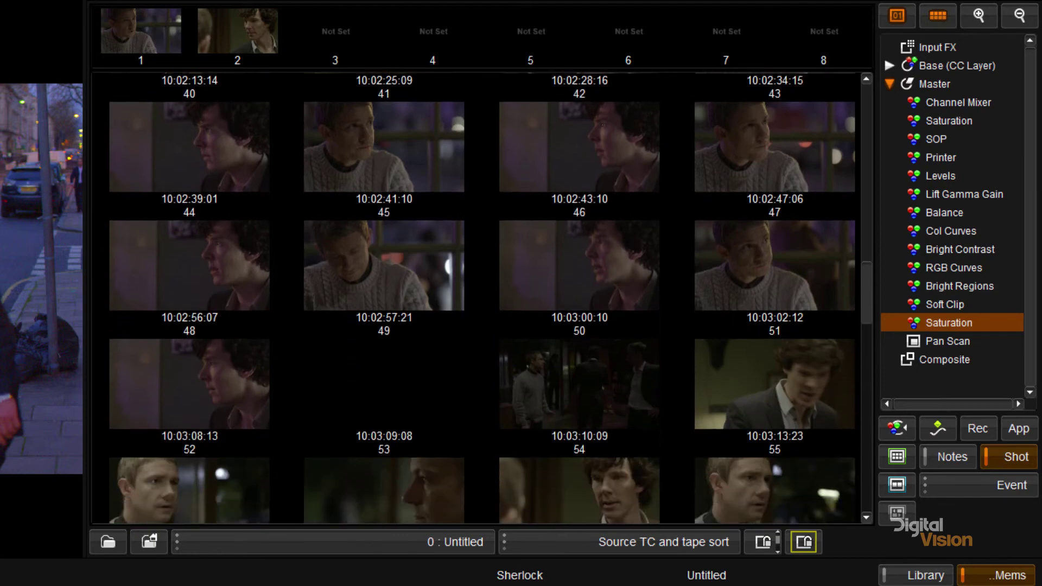
scroll(482, 298, down, 6)
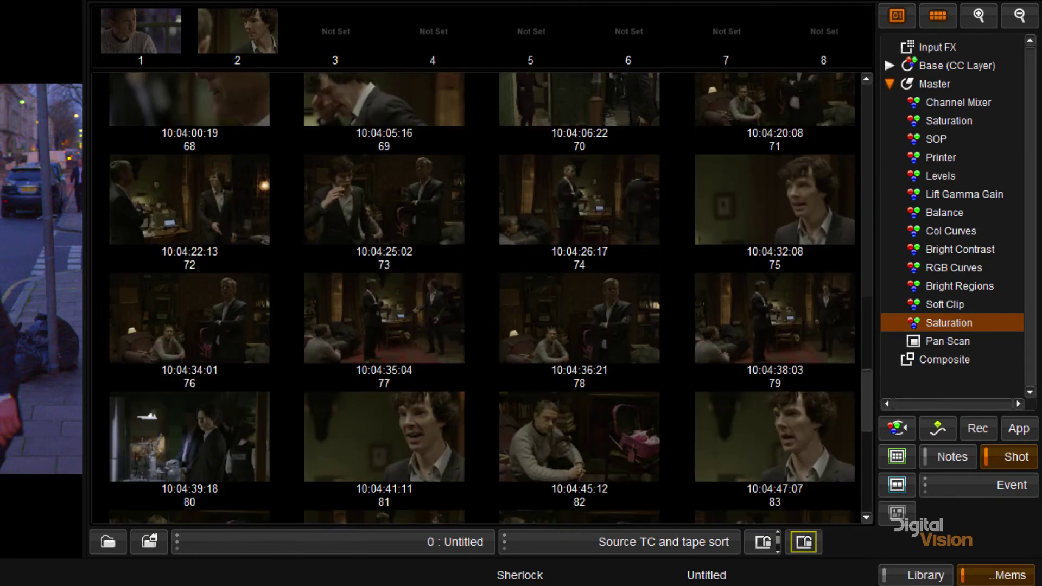
scroll(482, 298, down, 5)
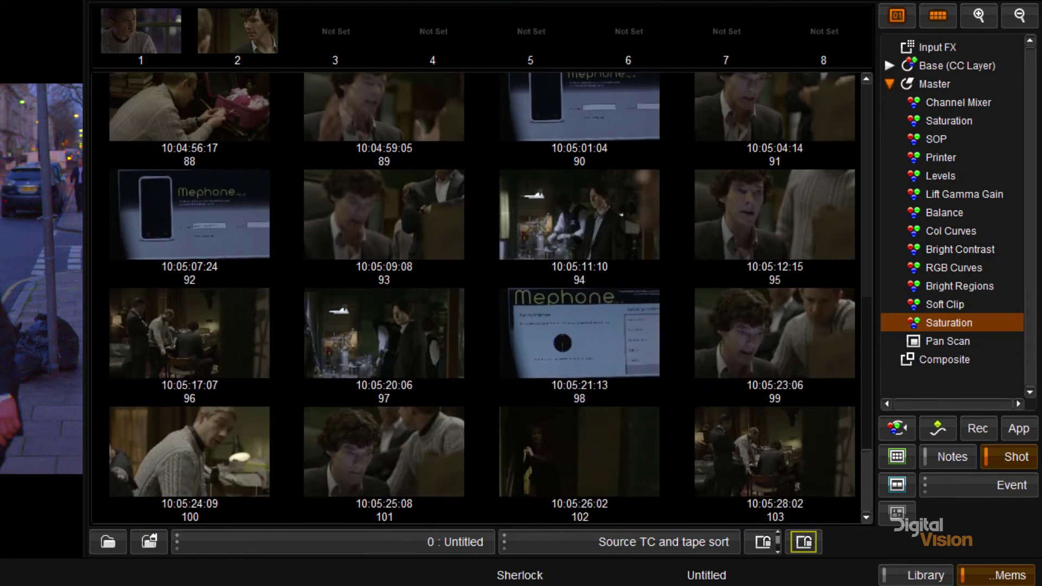
scroll(482, 298, up, 18)
scroll(481, 298, up, 5)
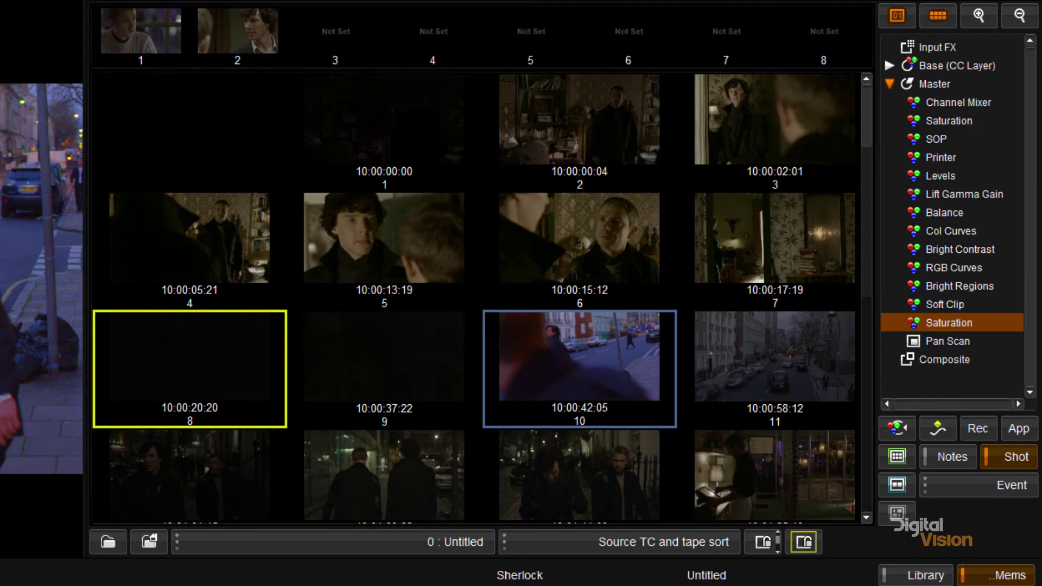
click(693, 542)
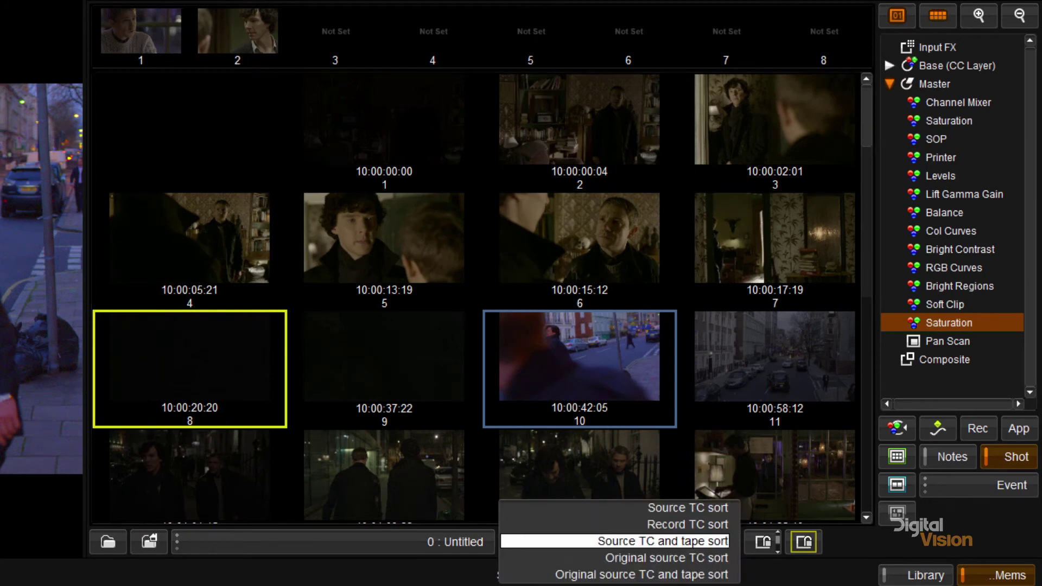
click(692, 524)
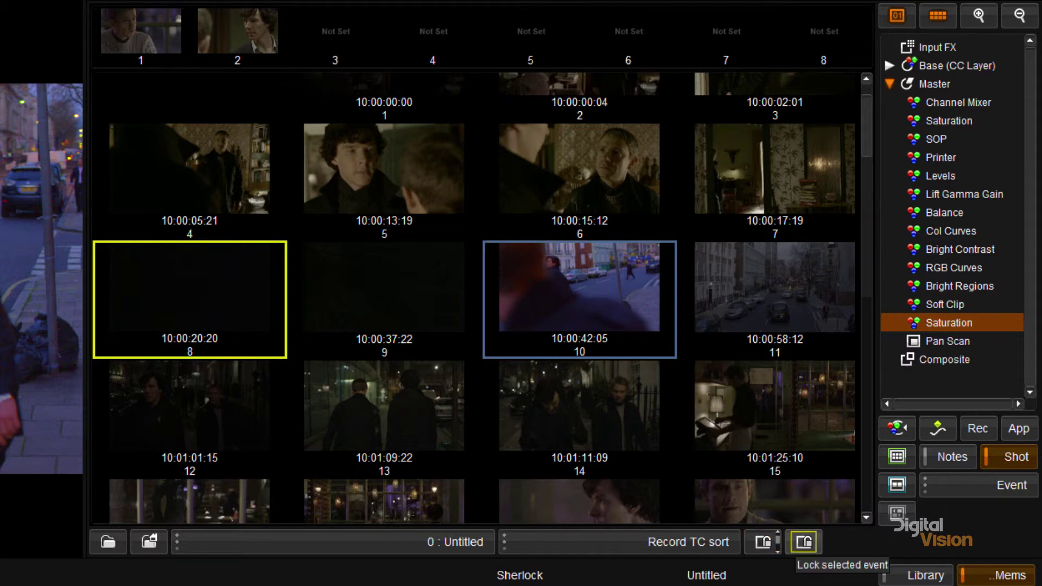
- Select event 4 in the storyboard and lock it as the selected event
click(804, 541)
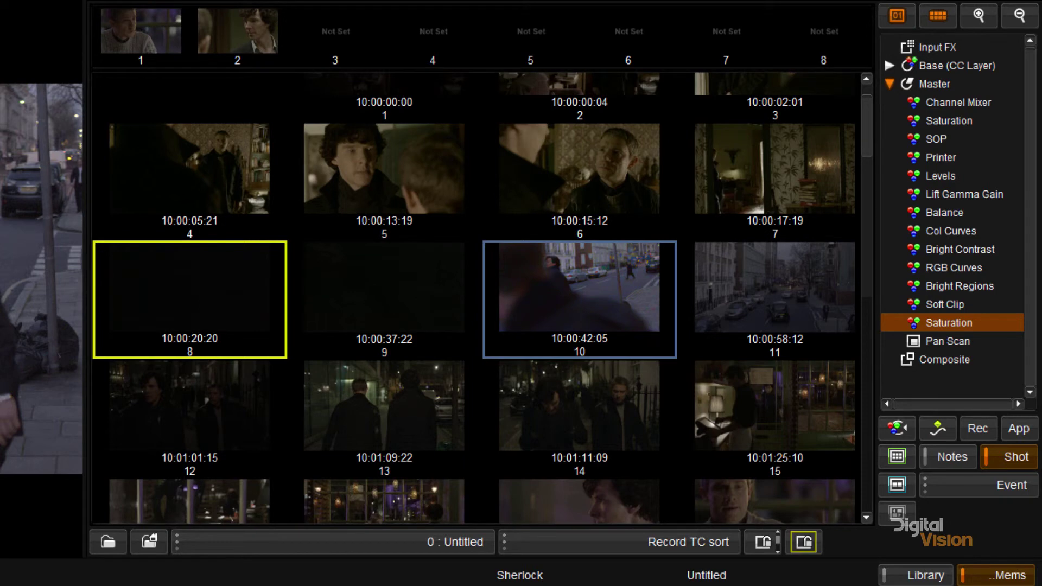
scroll(481, 298, down, 2)
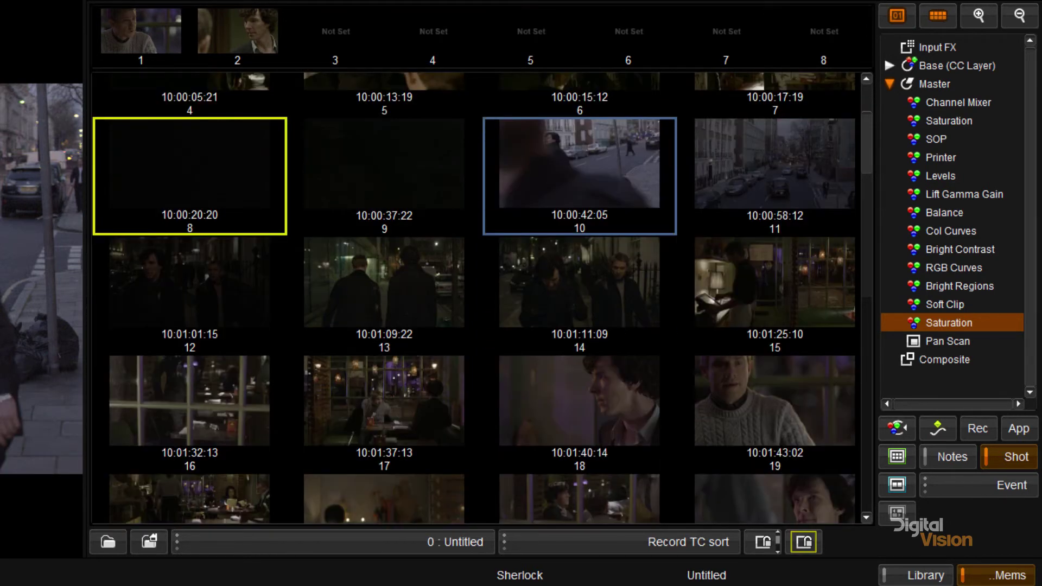
scroll(482, 298, up, 2)
scroll(482, 298, up, 1)
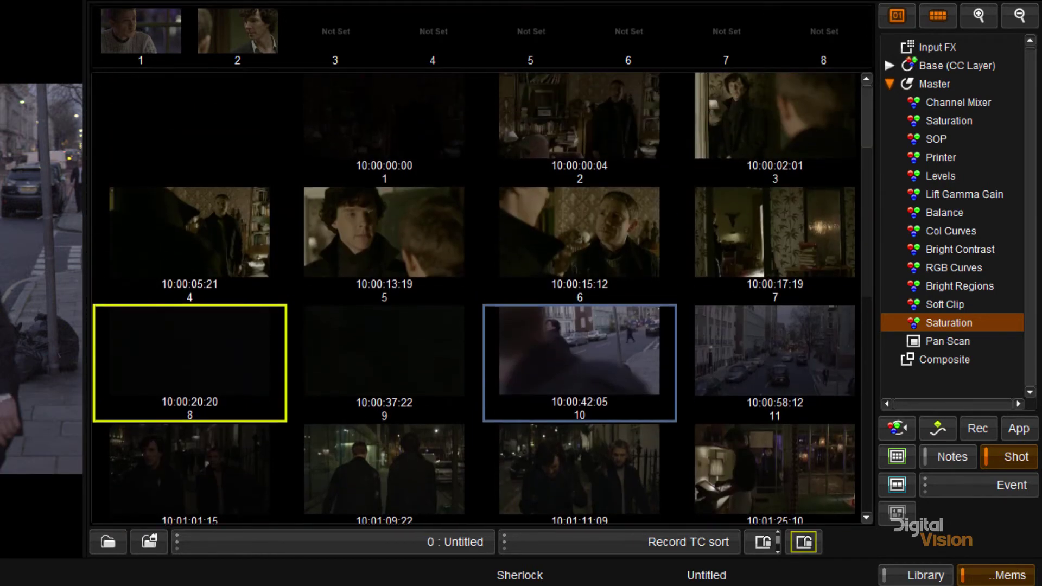
click(190, 250)
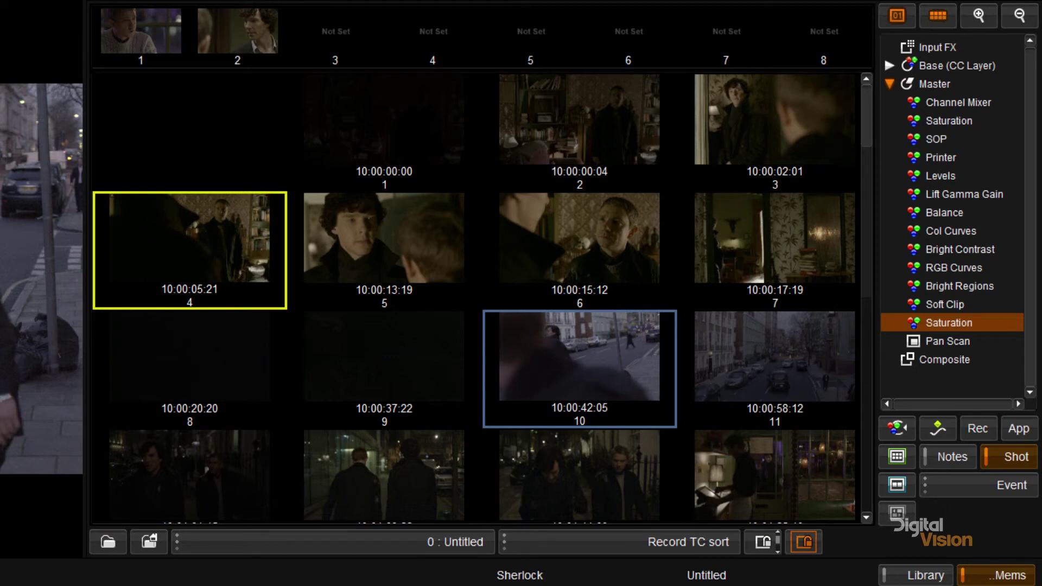
- With event 4 locked, make shot 11 current, step forward to shot 14 and back to shot 10
click(774, 358)
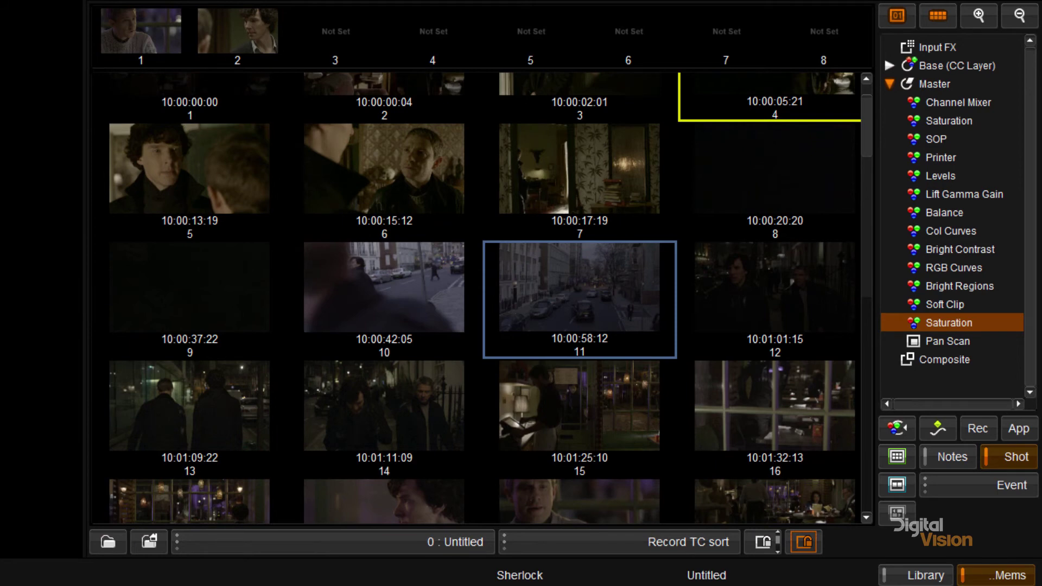
key(Down)
key(Down)
key(Down)
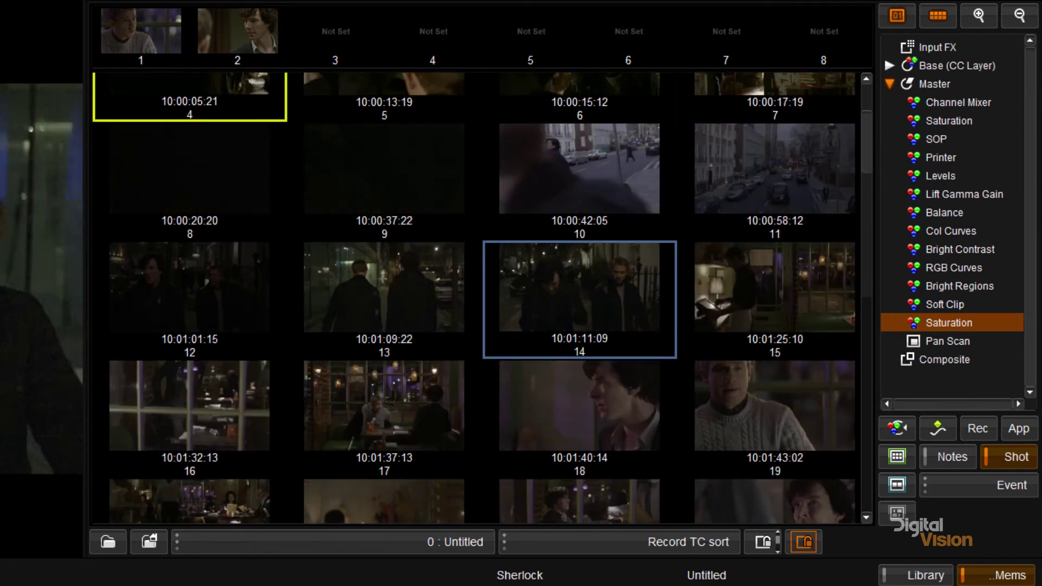
key(Left)
key(Left)
key(Left)
key(Left)
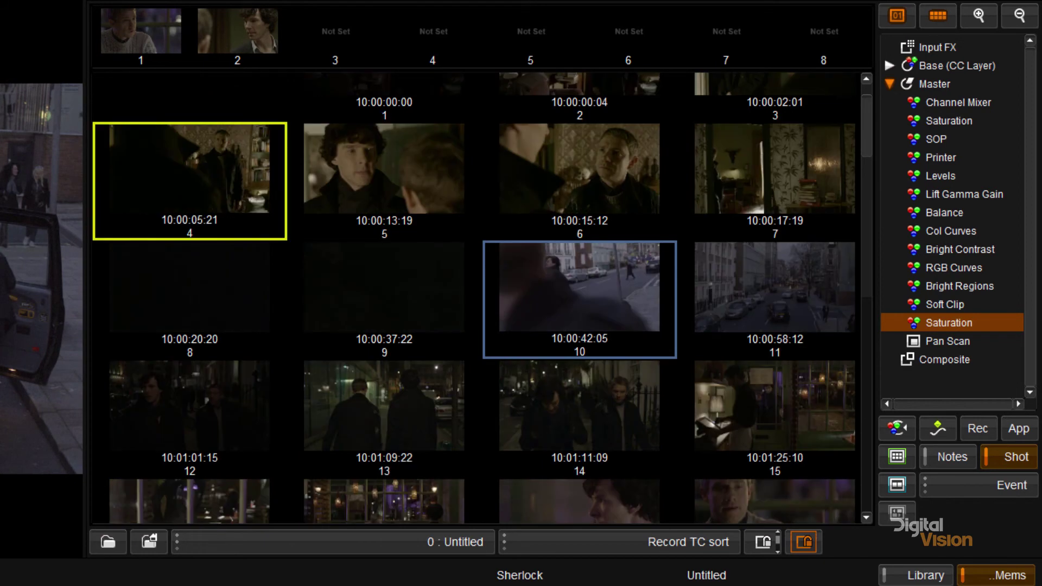